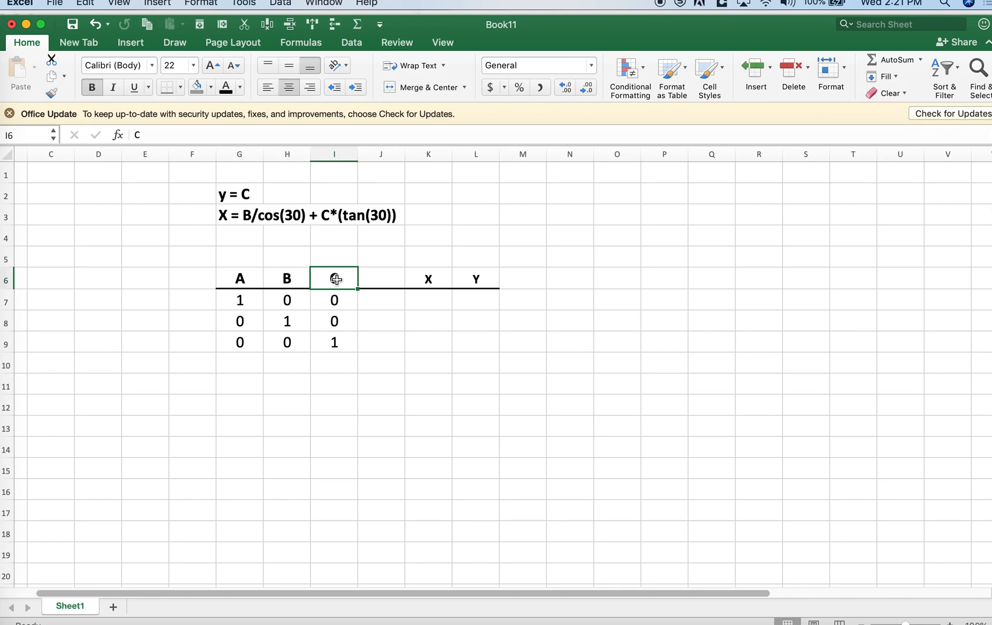
left_click(437, 278)
left_click(477, 278)
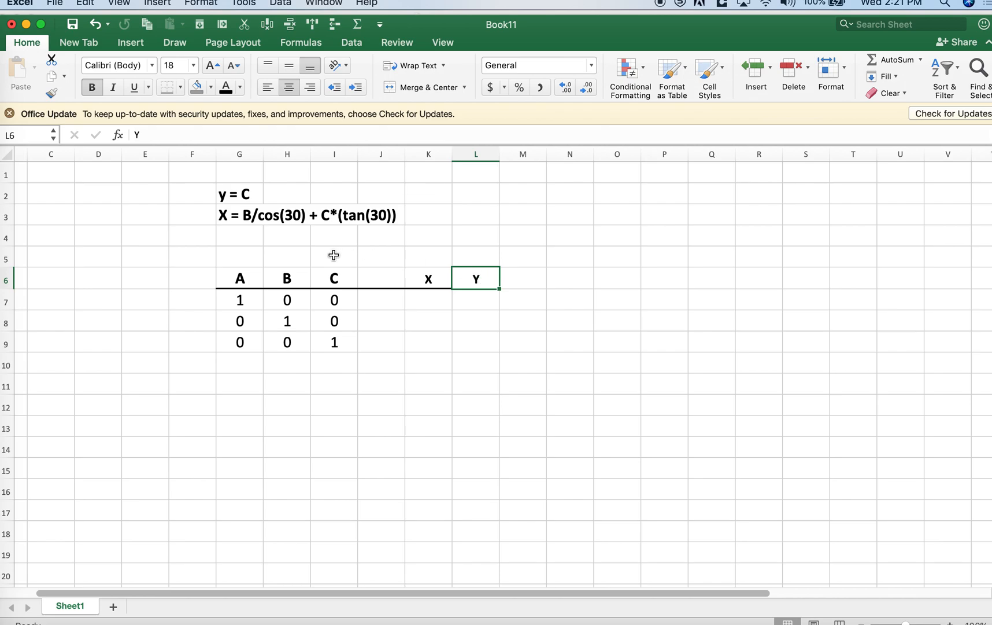
Label the A, B and C columns by entering BL, BR and Top in cells G5, H5 and I5
left_click(245, 257)
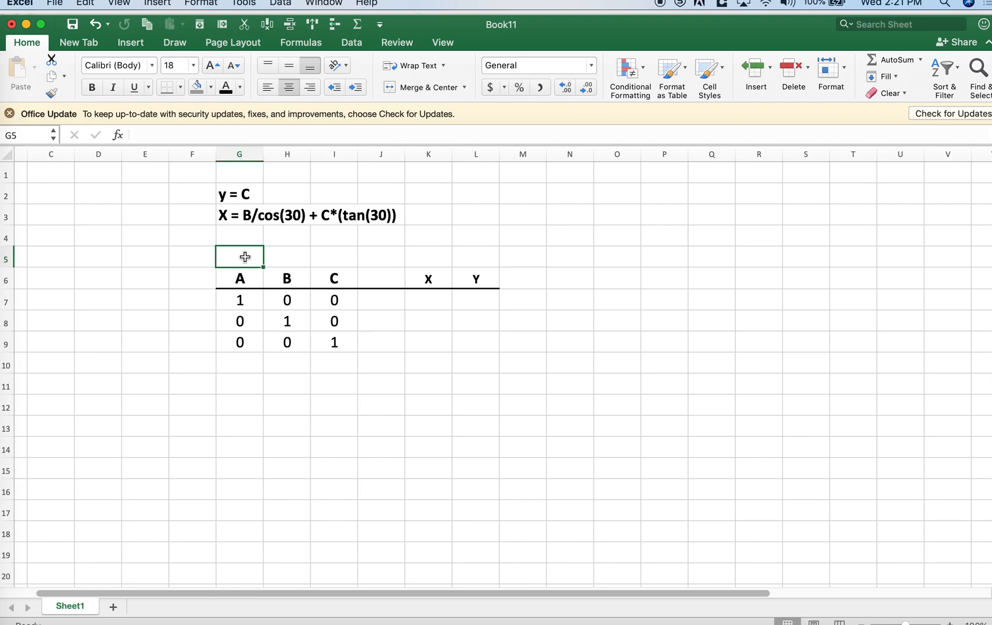
type("BL")
key("Tab")
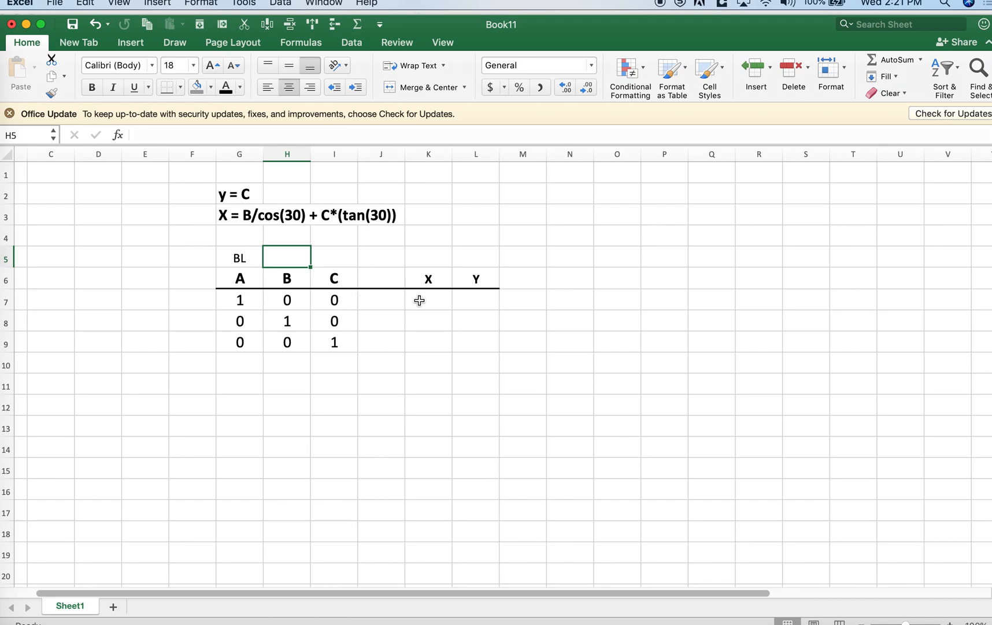
type("BR")
key("Tab")
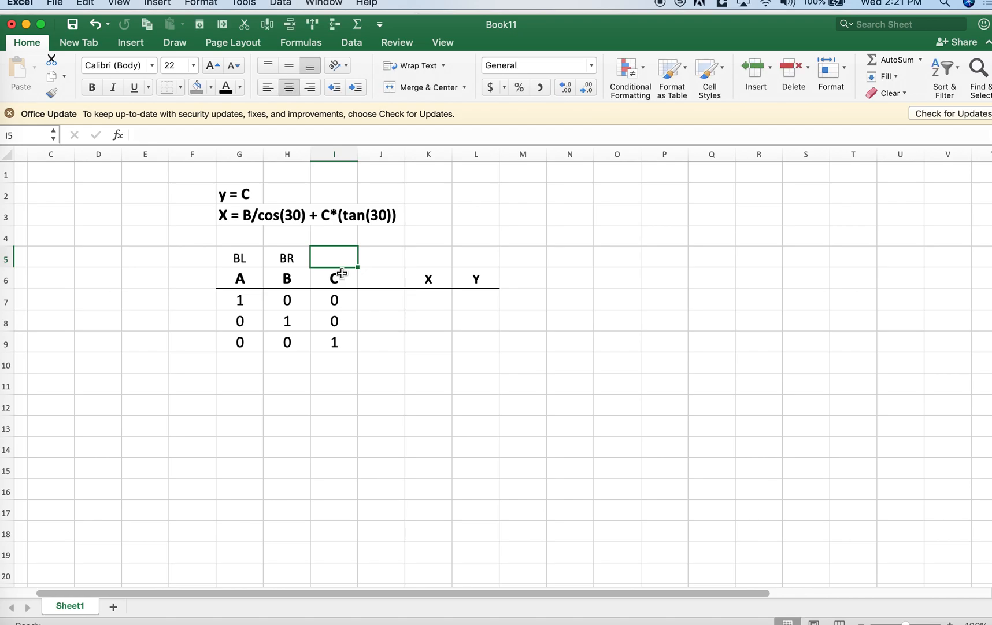
type("Top")
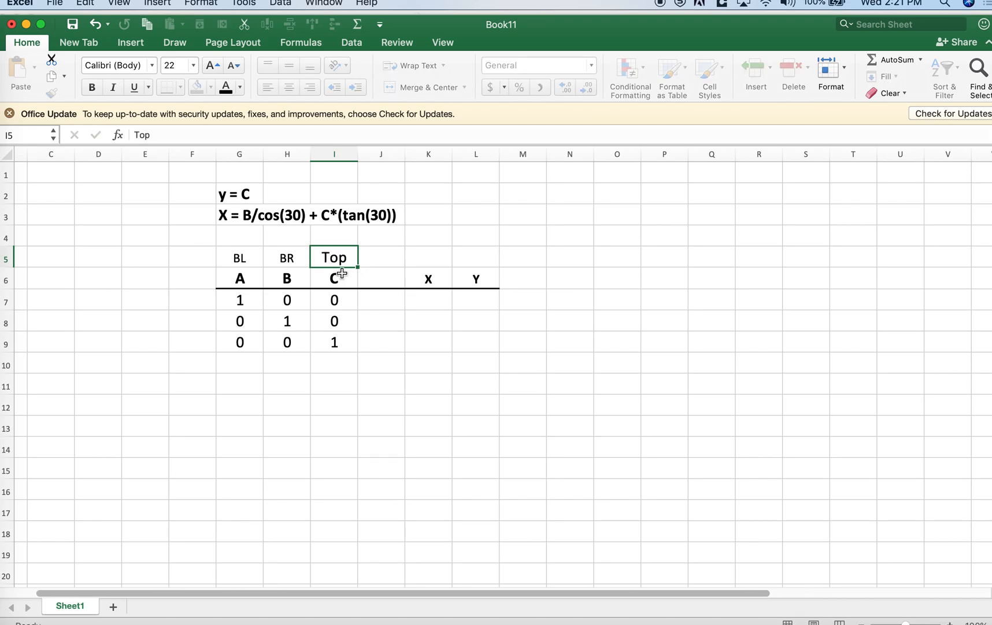
key("Tab")
Calculate the Y values by entering =I7 in L7 and filling it down through L9
left_click(475, 299)
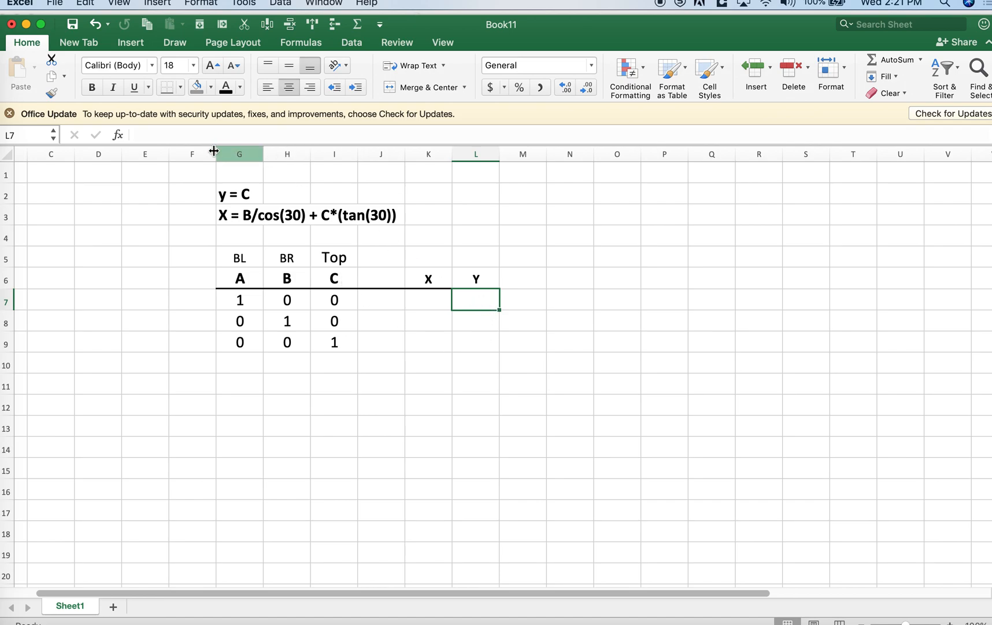
type("=")
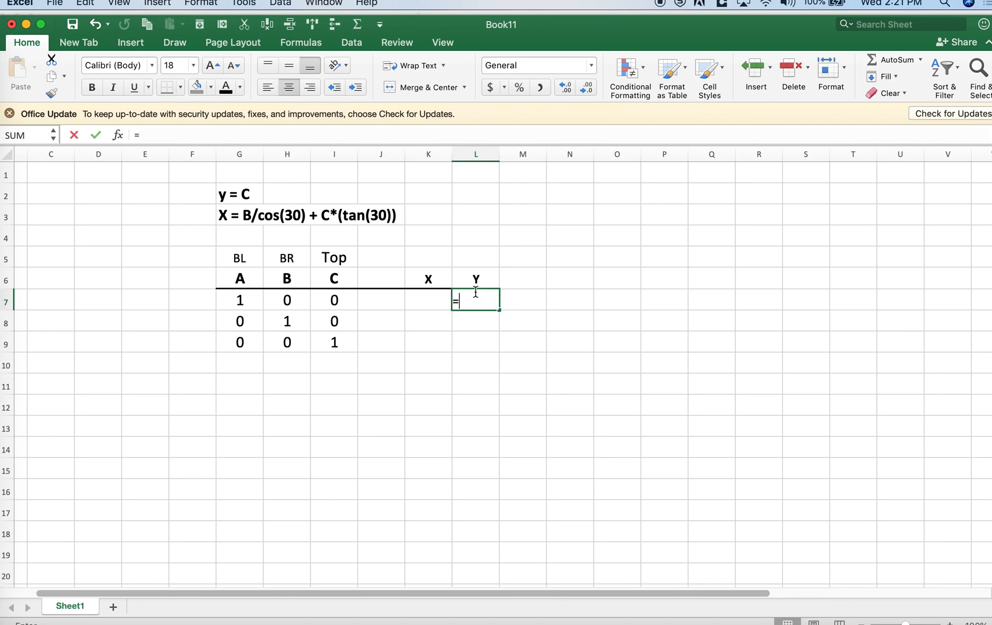
left_click(335, 300)
key("Return")
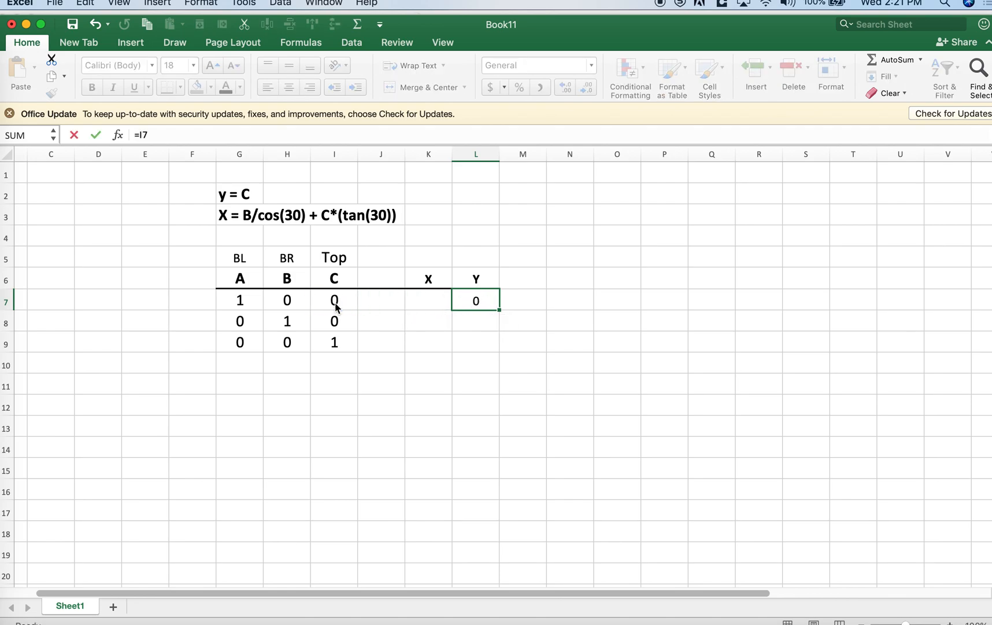
left_click_drag(499, 310, 501, 348)
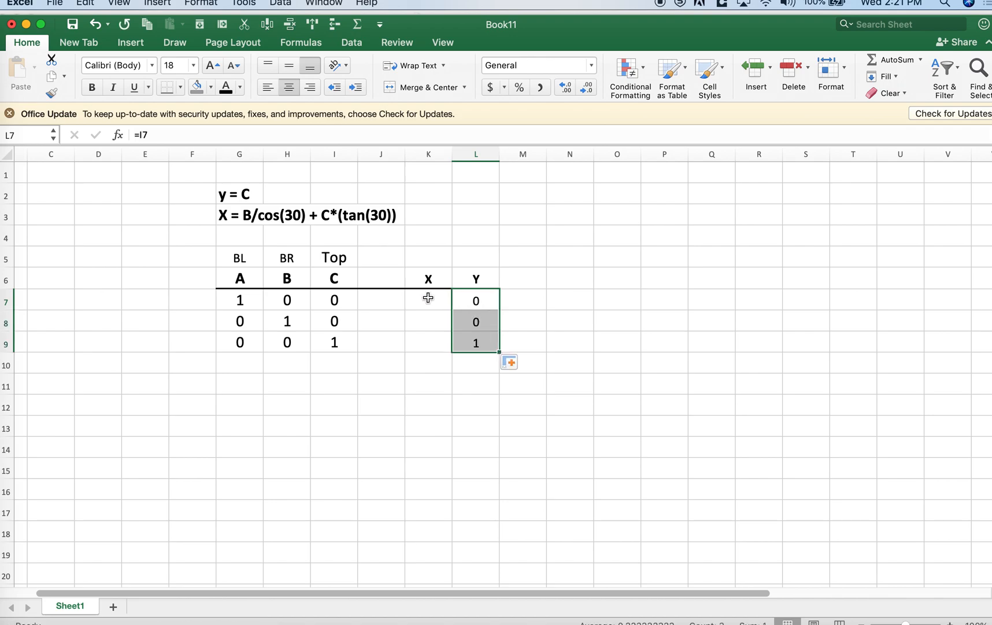
Calculate the X values by entering =H7/cos(radians(30))+I7*tan(radians(30)) in K7 and filling it down through K9
left_click(428, 298)
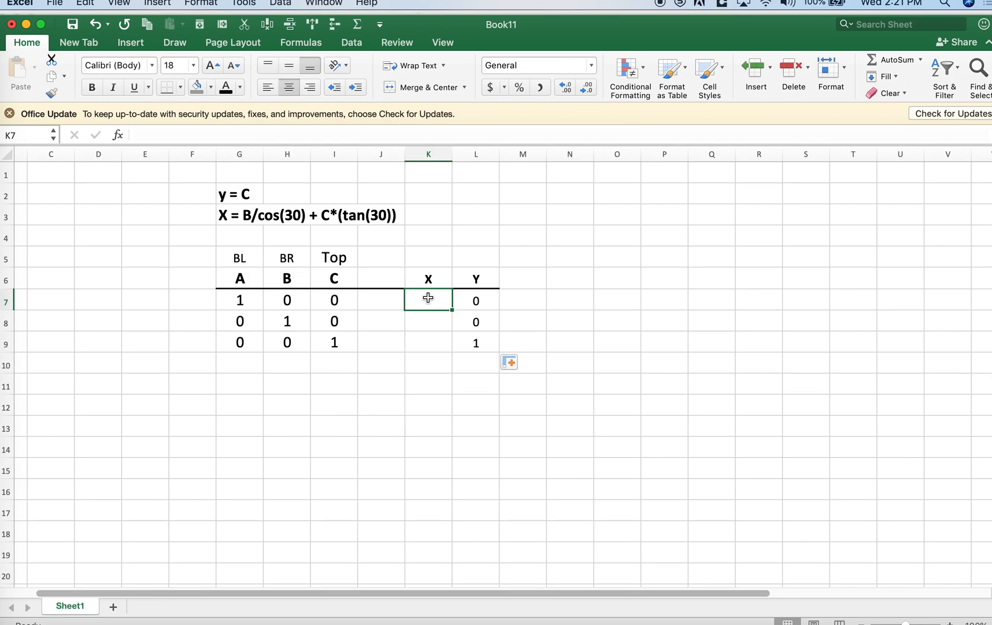
left_click(221, 215)
left_click(427, 295)
type("=")
left_click(284, 297)
type("/co")
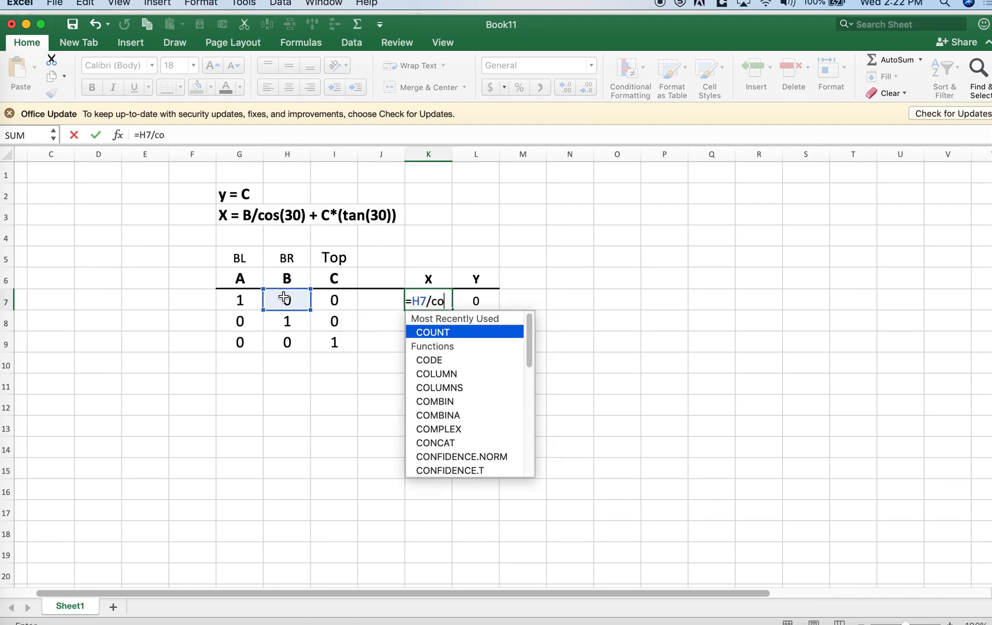
type("s(r")
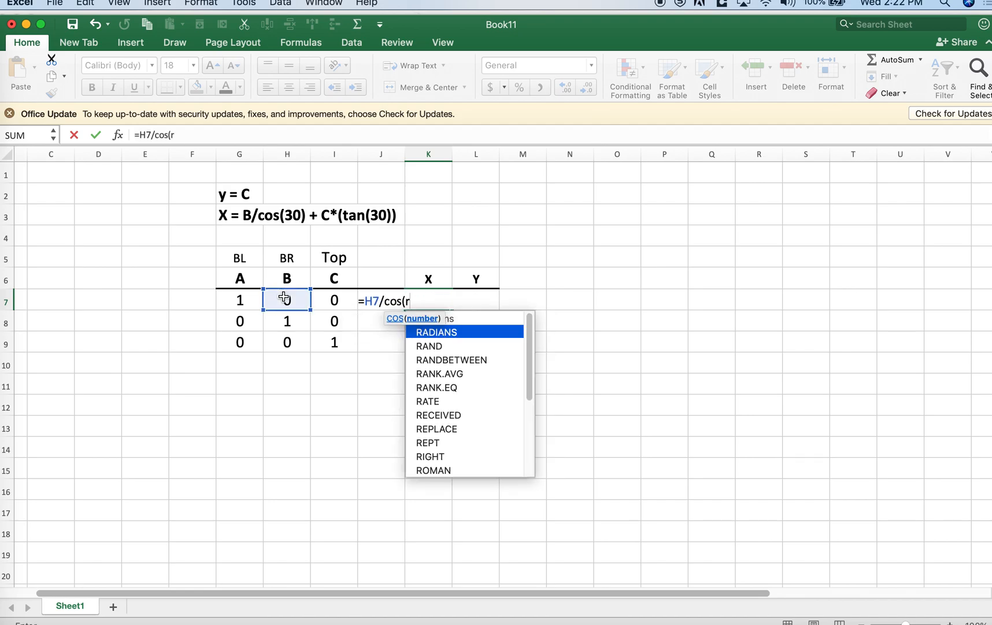
type("adians(30)")
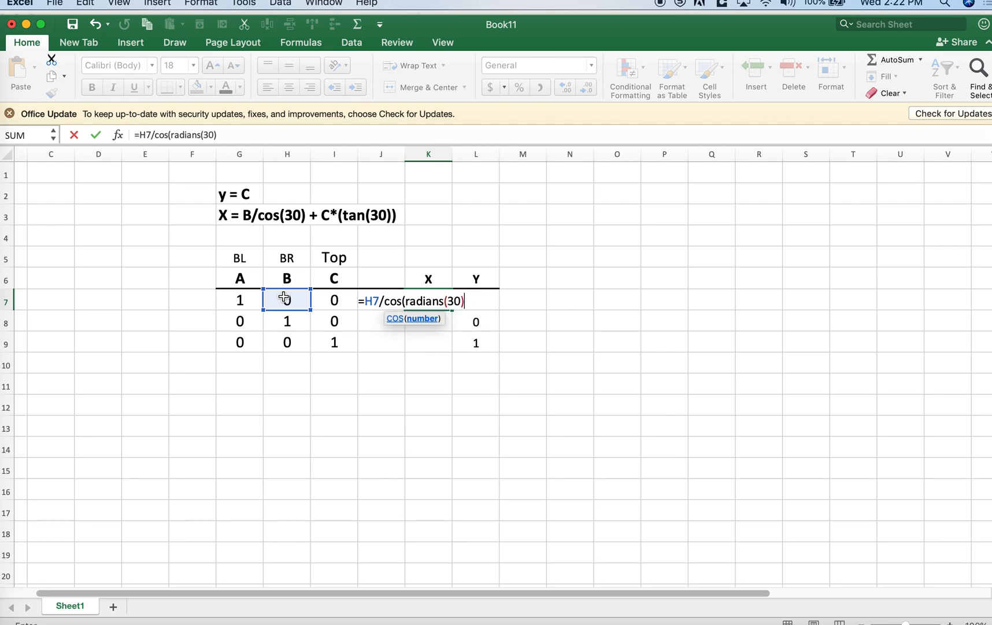
type(")")
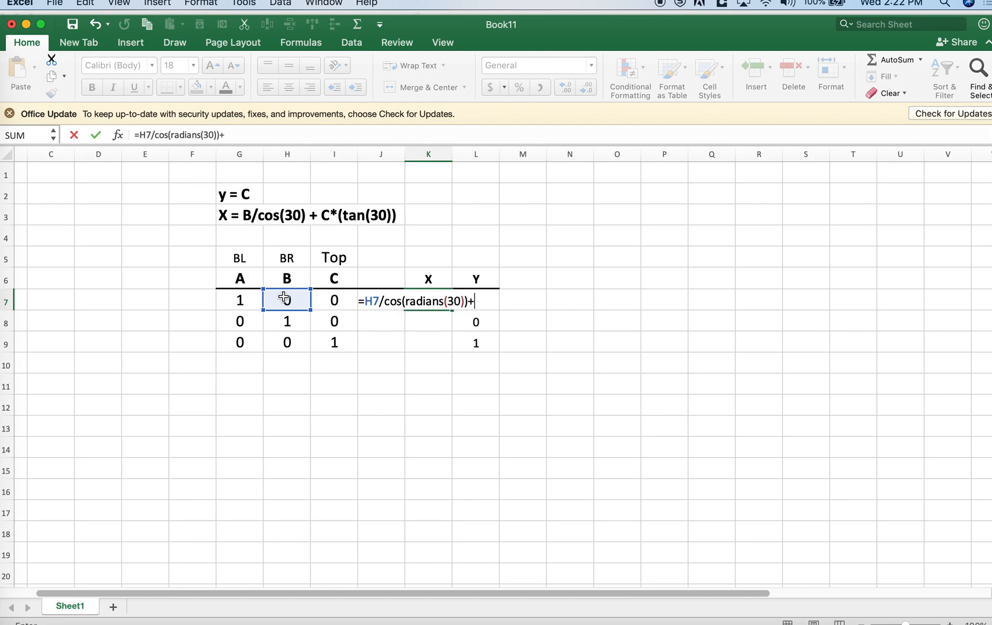
type("+")
left_click(334, 299)
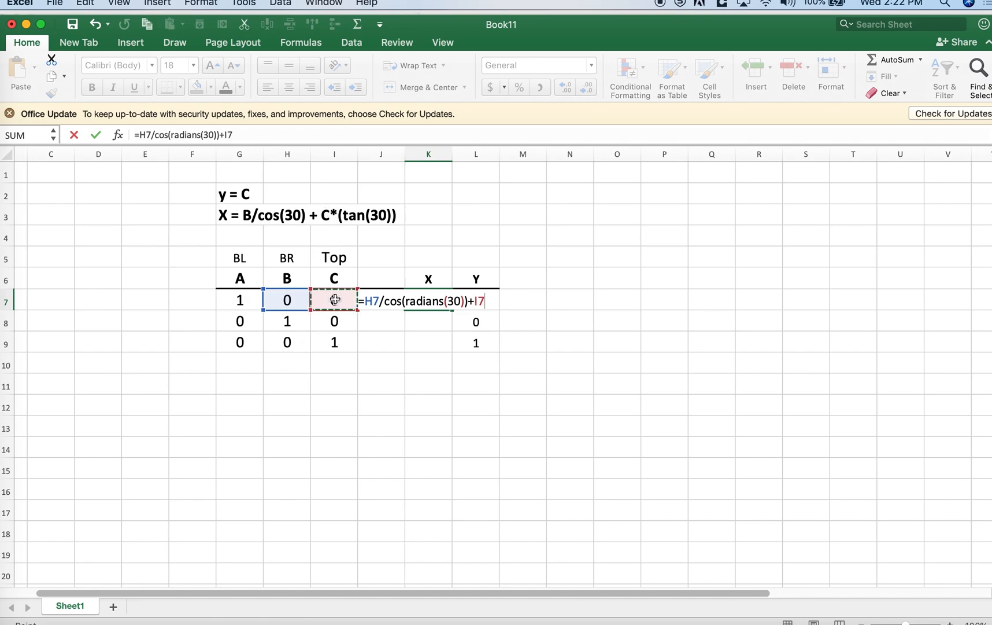
type("*tan(")
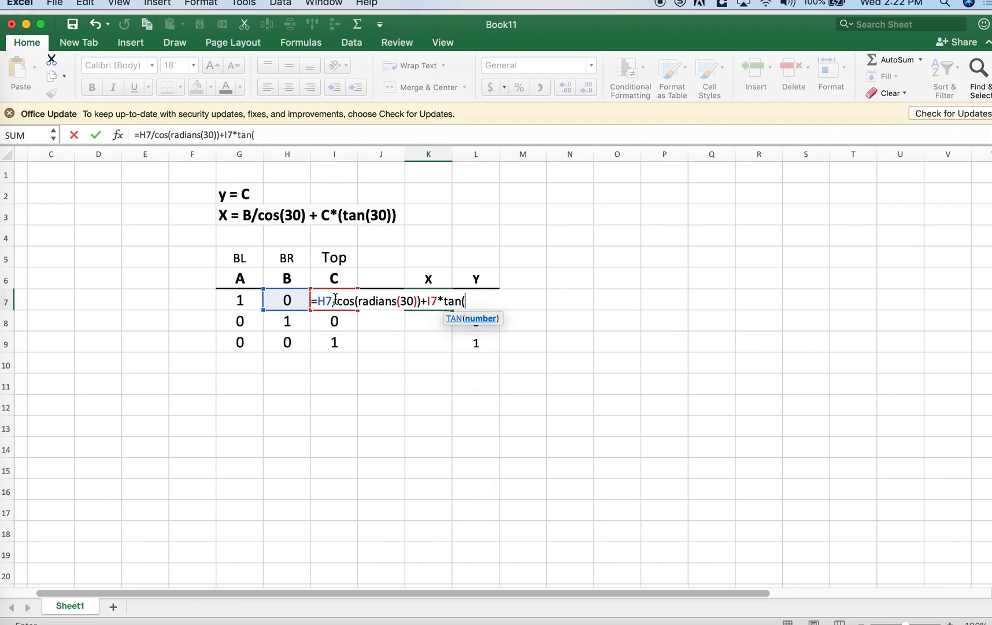
type("radians")
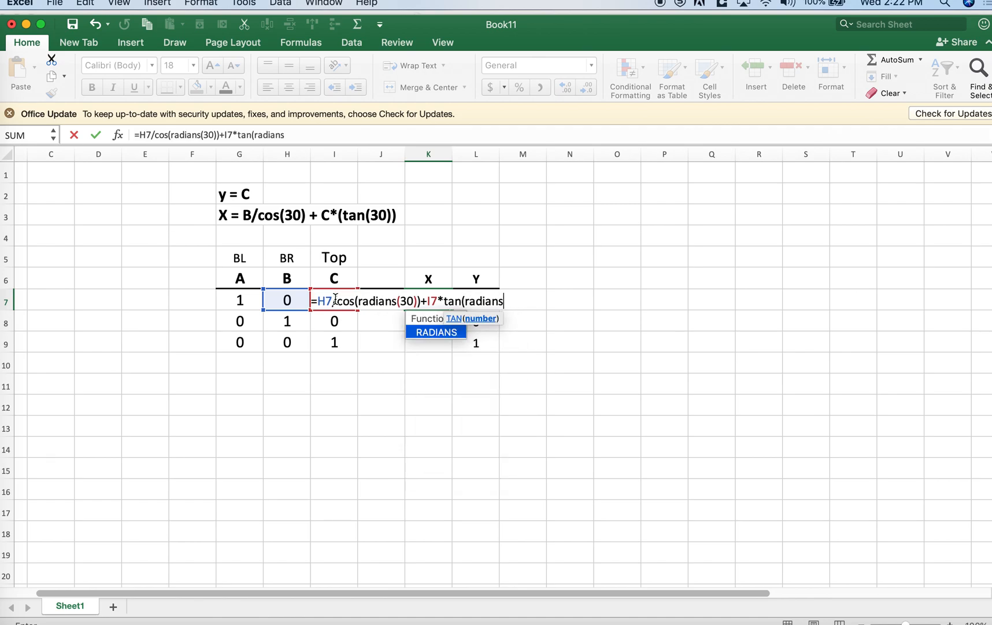
type("(30))")
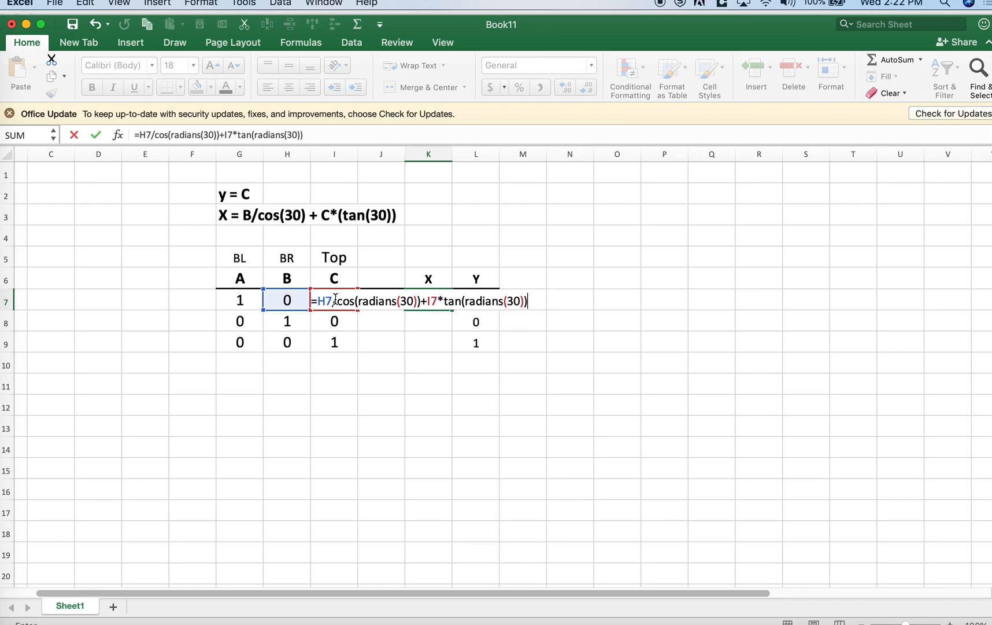
key("Return")
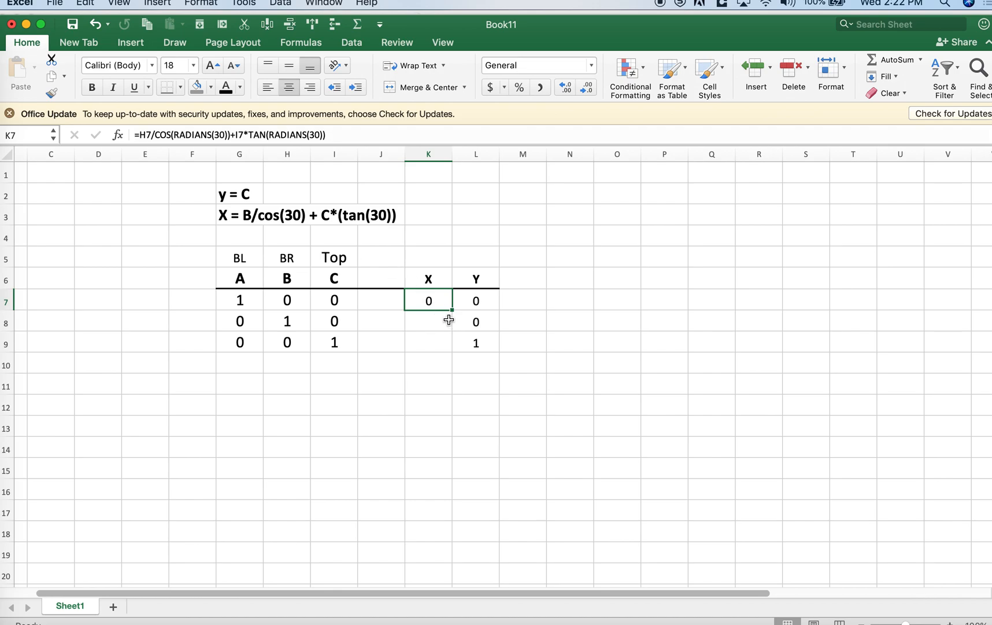
left_click_drag(451, 309, 452, 350)
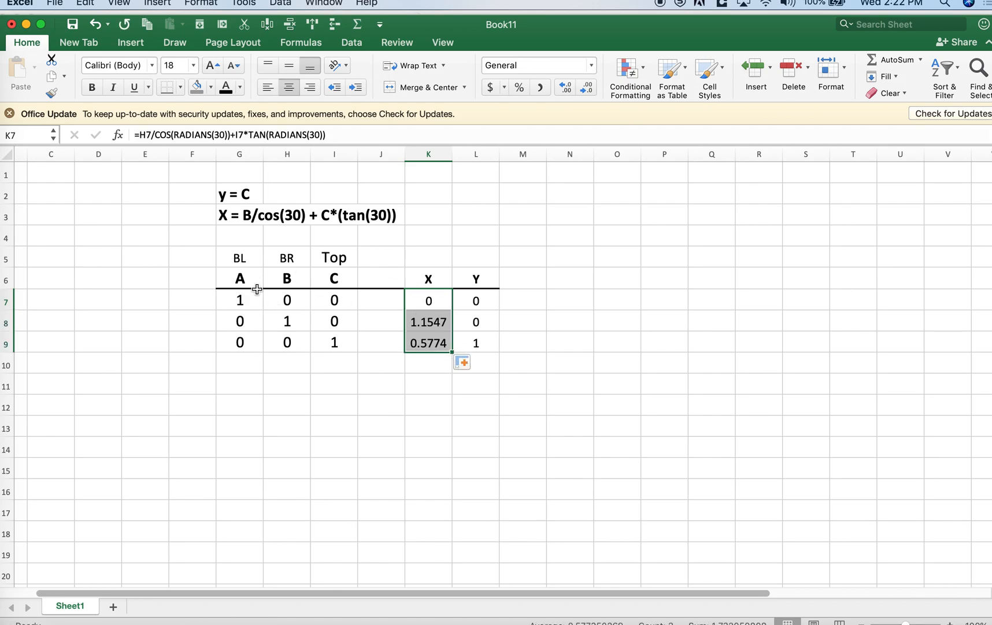
left_click(243, 304)
left_click(290, 322)
left_click(341, 342)
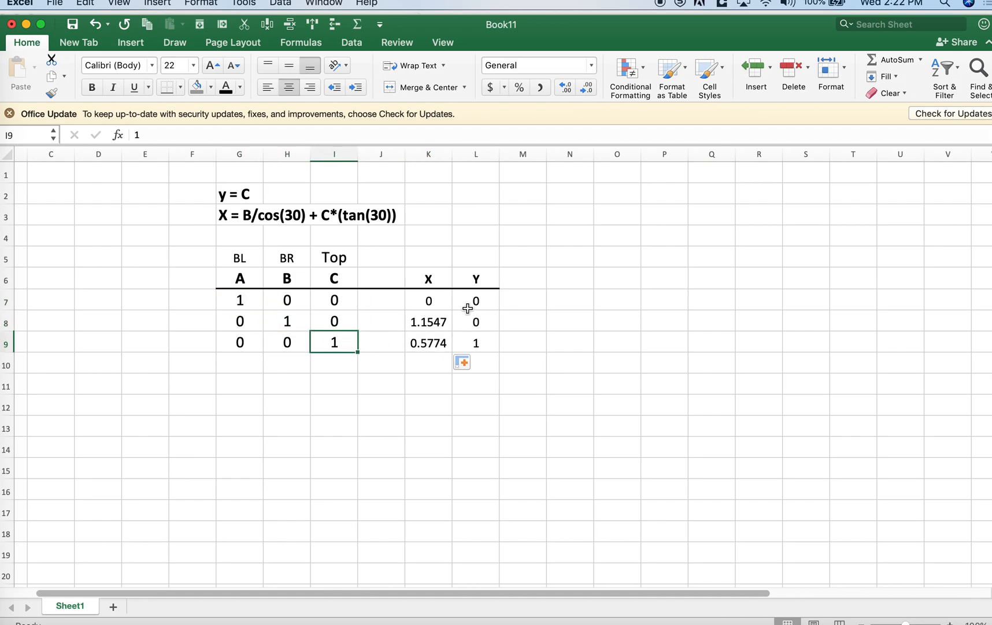
Insert a markers-only scatter chart of the X and Y values in K7:L9 and move it clear of the tables, over columns P to U
left_click_drag(429, 302, 472, 343)
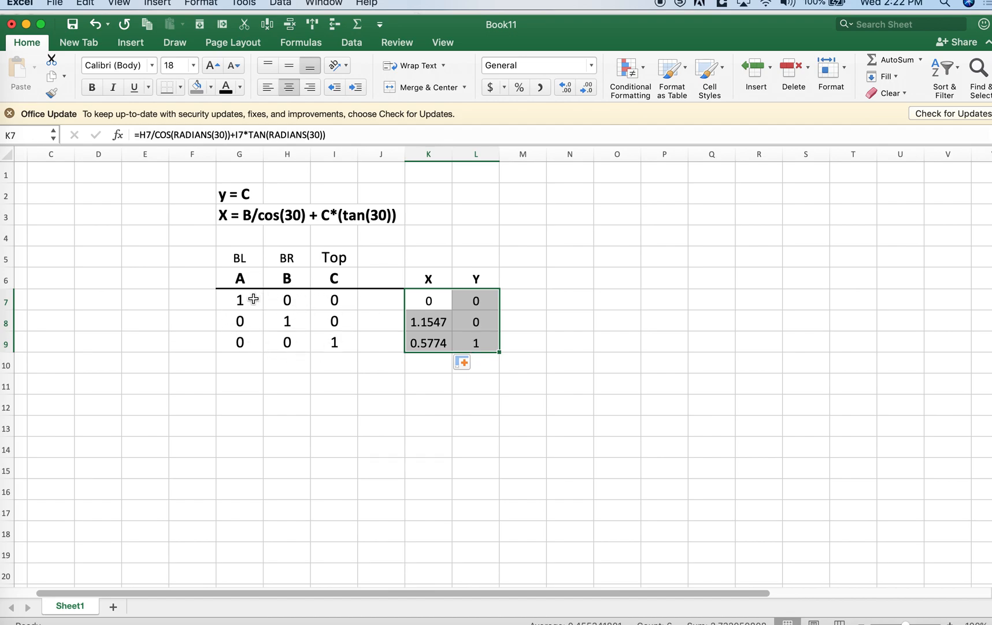
left_click(131, 43)
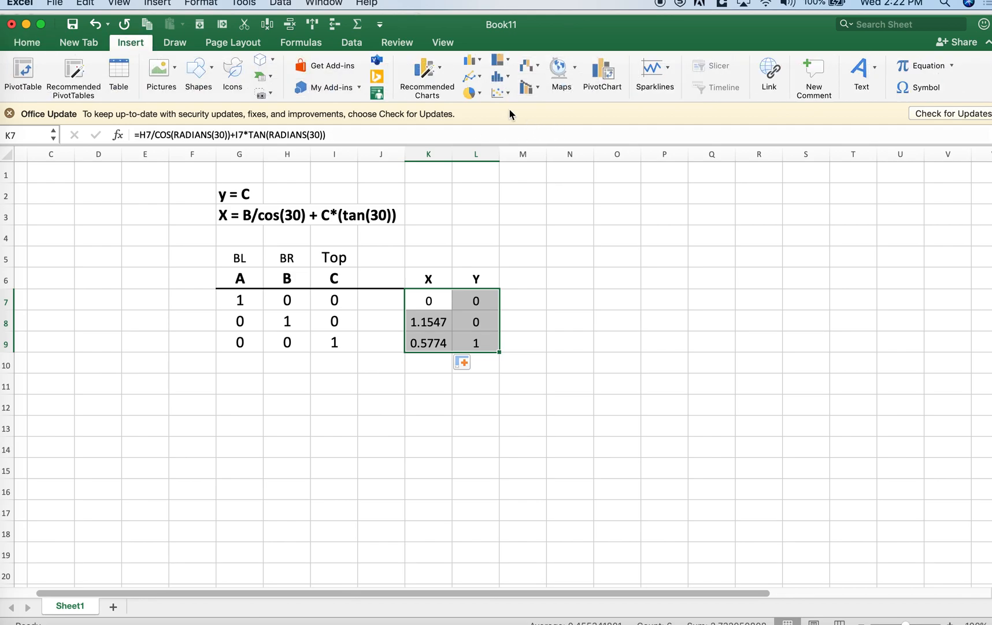
left_click(501, 90)
left_click(525, 173)
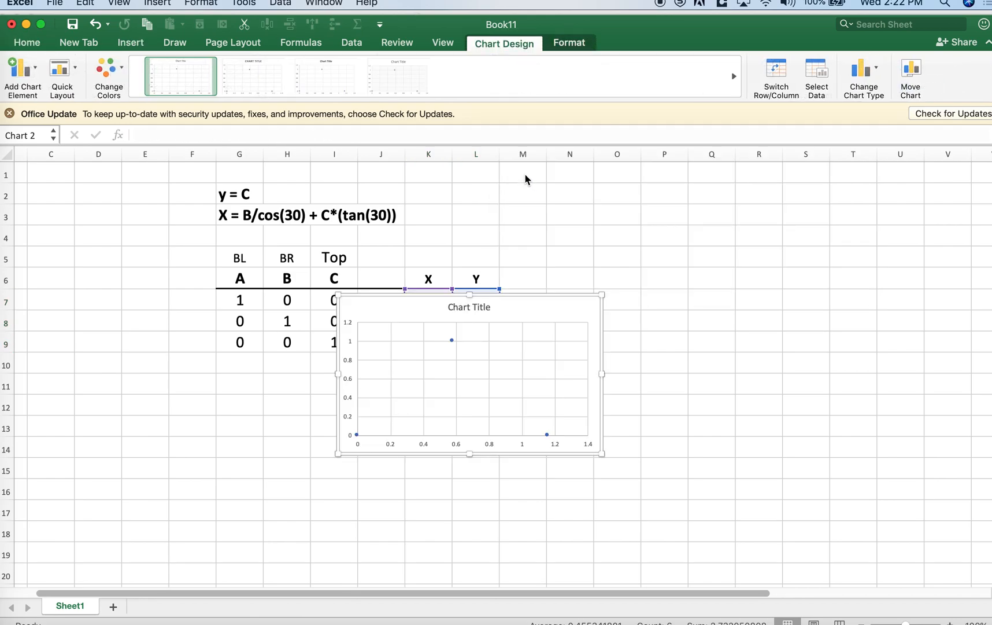
left_click_drag(528, 298, 814, 200)
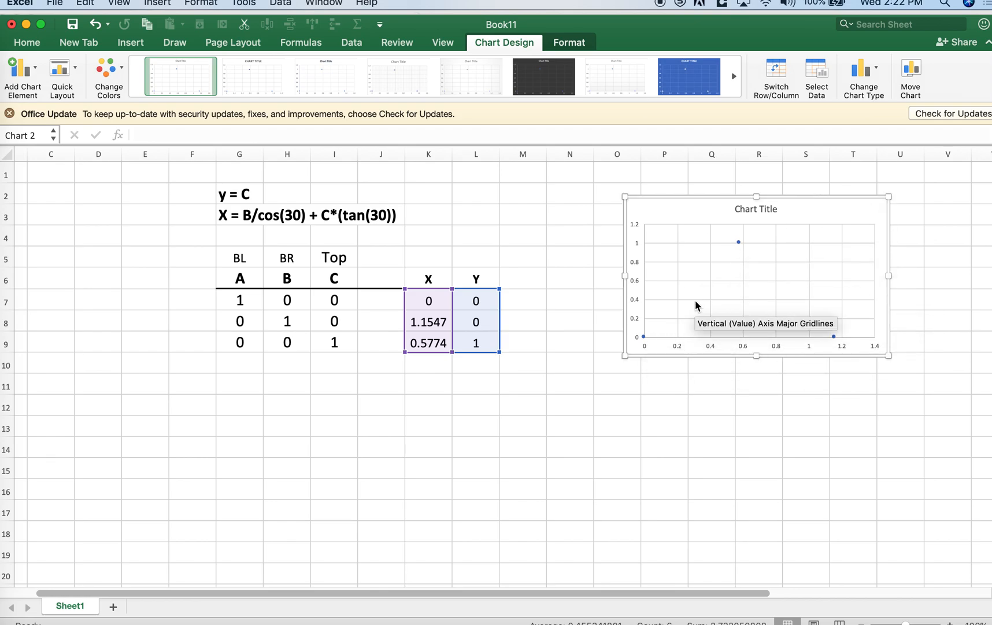
left_click(771, 386)
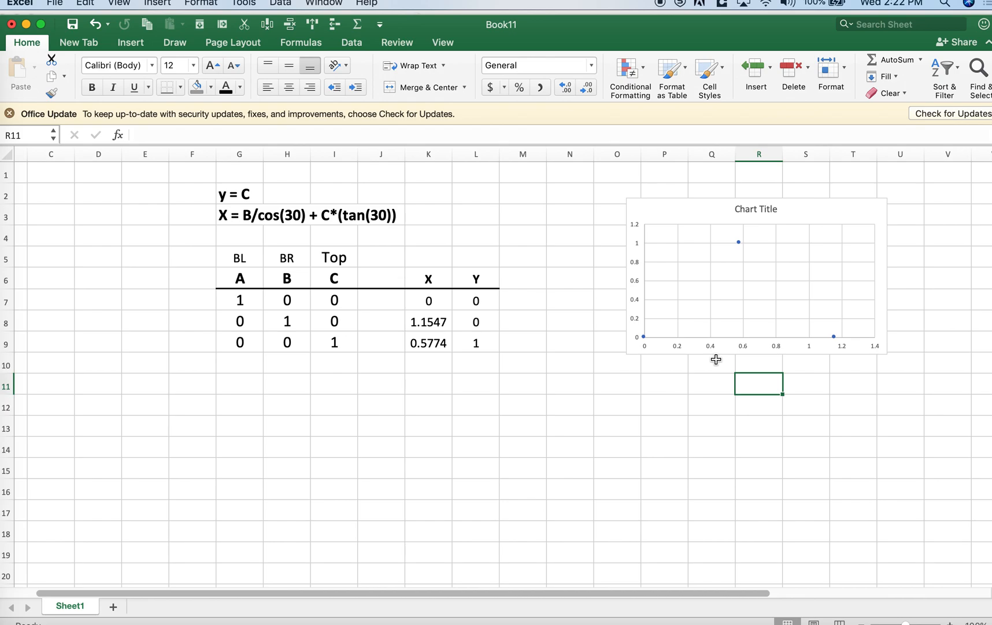
Add a composition in row 10 with A 0.5, B 0.5 and C 0
left_click(235, 361)
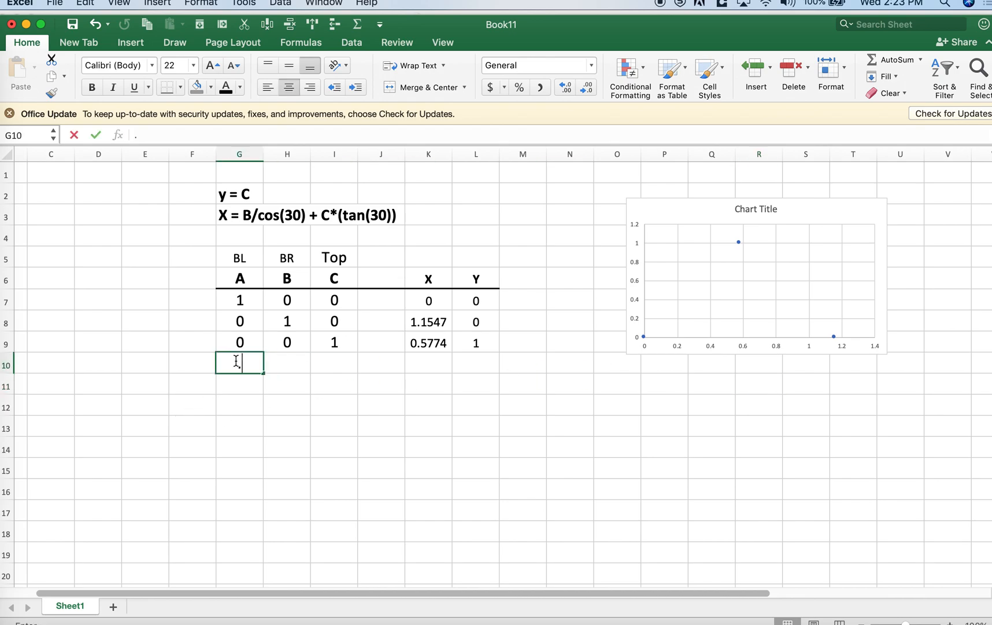
key("Tab")
type(".5")
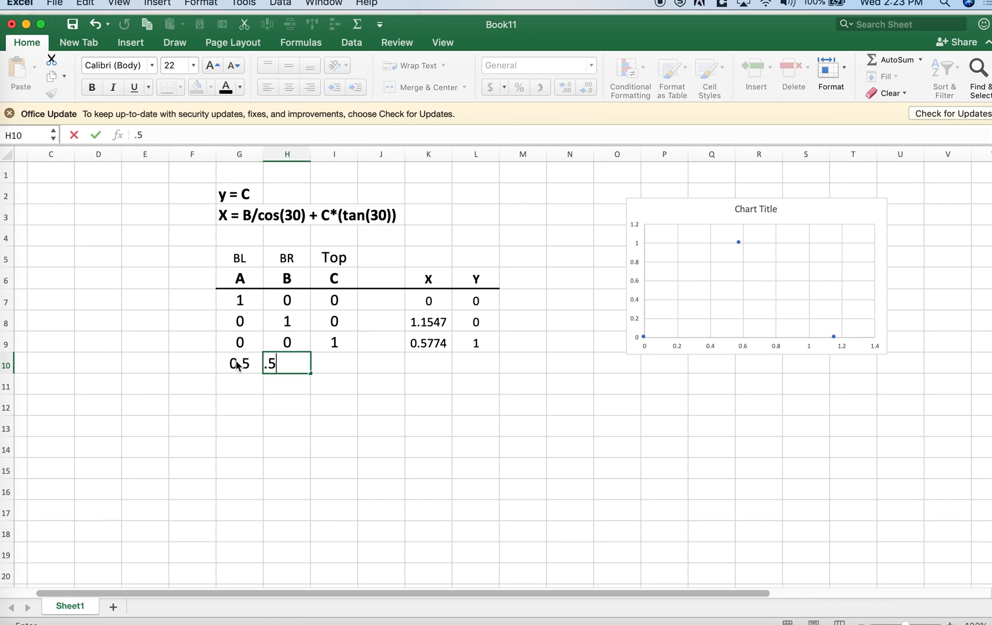
key("Tab")
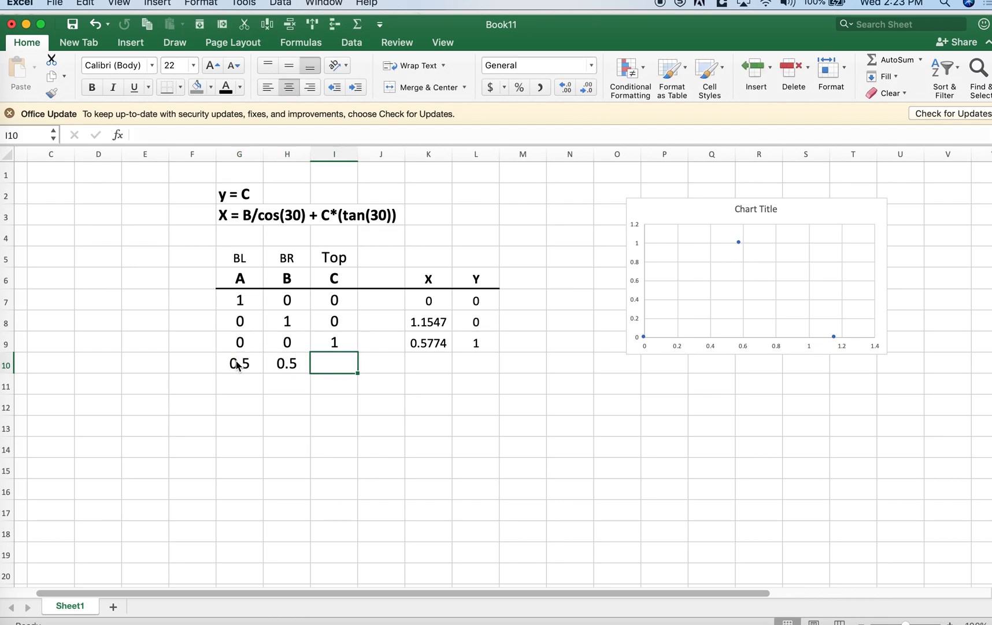
type("0")
Add a composition in row 11 with A 0, B 0.5 and C 0.5
left_click(244, 385)
type("0")
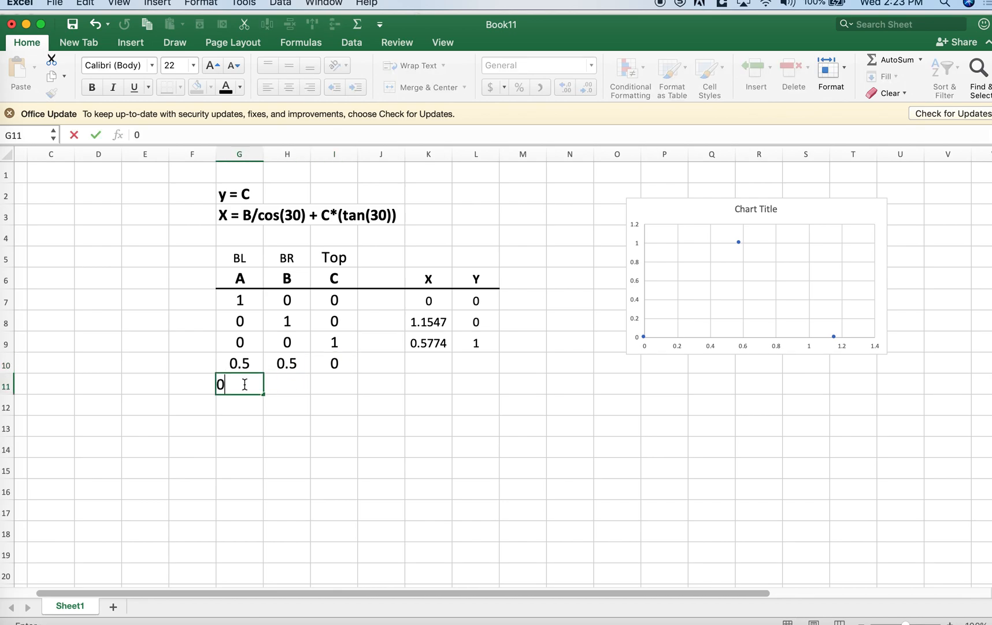
key("Tab")
type(".5")
key("Tab")
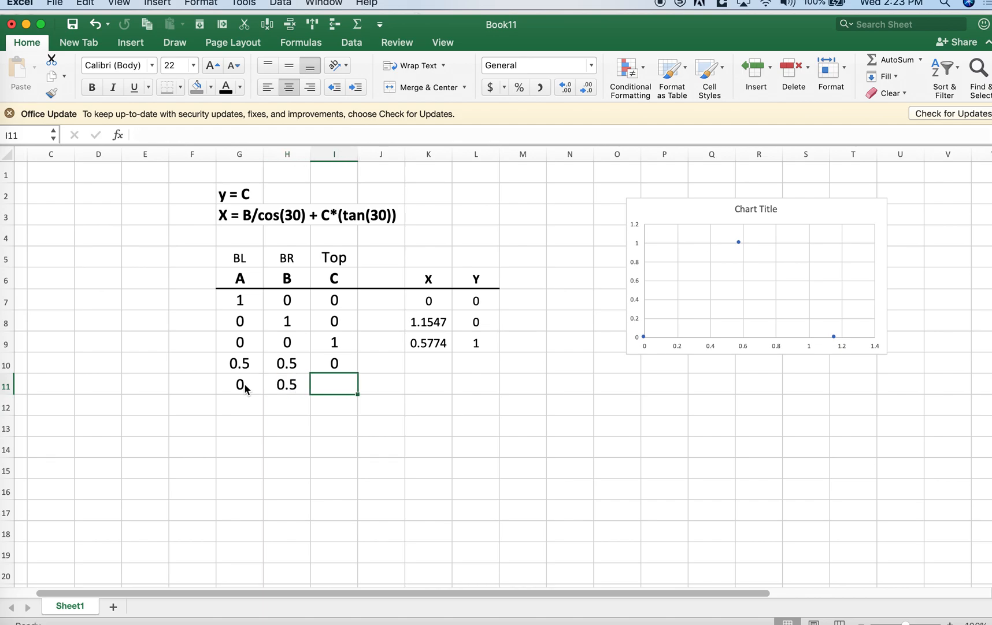
type("0.5")
key("Return")
Add a composition in row 12 with A 0.5, B 0 and C 0.5
left_click(243, 400)
type(".5")
key("Tab")
key("Tab")
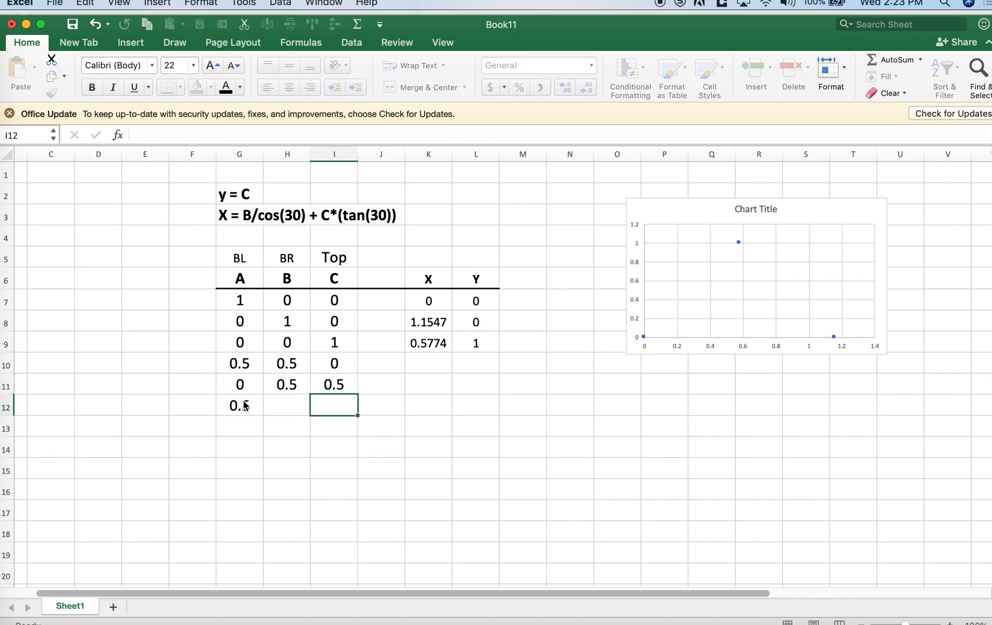
type(".5")
key("shift+Tab")
type("0")
key("ctrl+Return")
Fill the X and Y formulas from K9:L9 down through row 12
left_click_drag(428, 343, 468, 407)
left_click(200, 24)
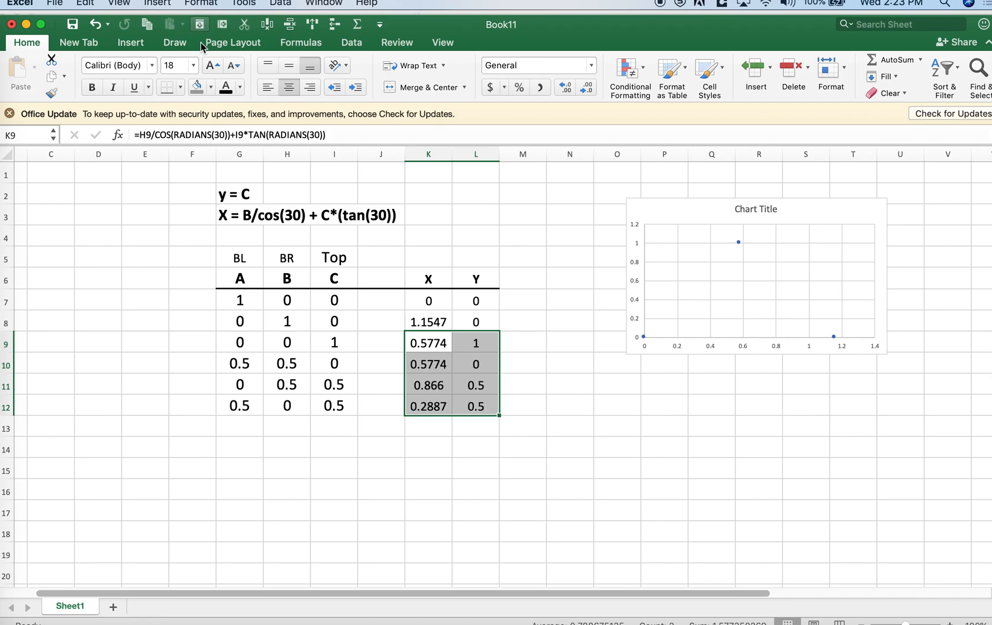
left_click(250, 364)
left_click_drag(267, 369, 318, 404)
left_click_drag(425, 370, 466, 404)
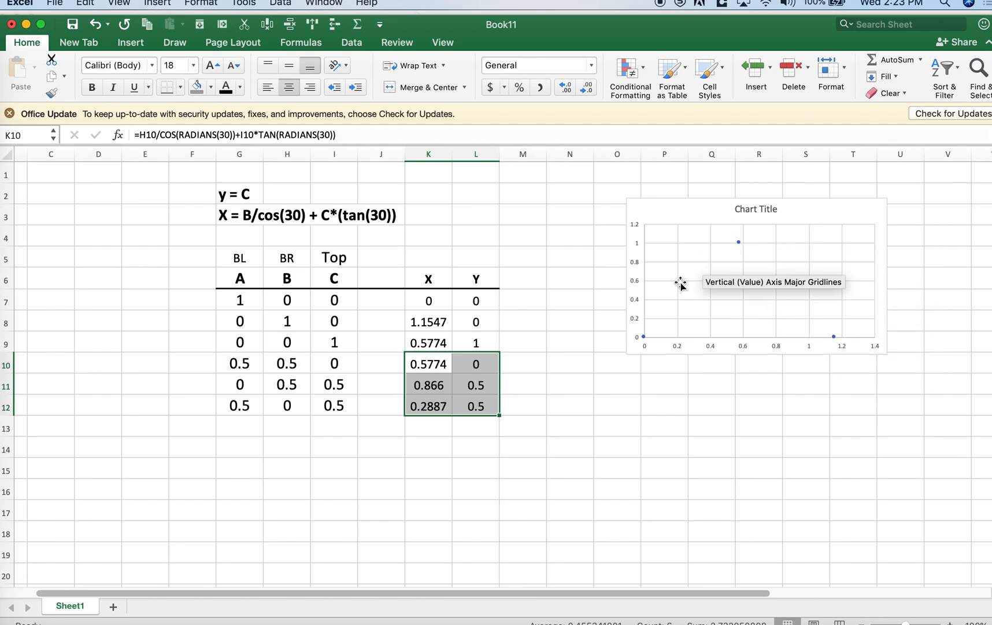
mouse_move(745, 243)
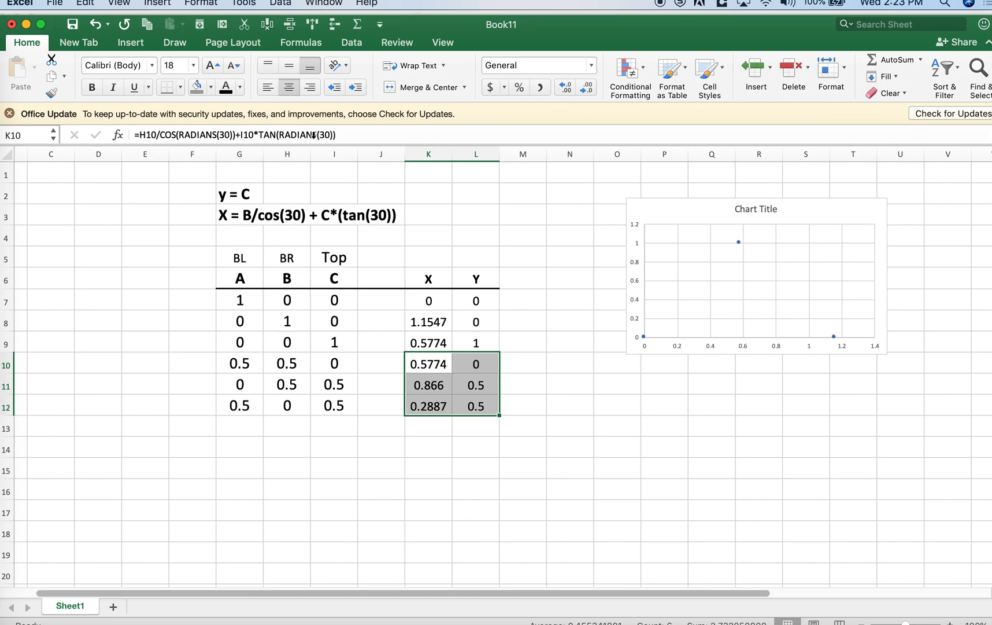
Add the coordinates in K10:L12 to the scatter chart as new points, with X values in the first column
left_click(147, 24)
left_click(834, 299)
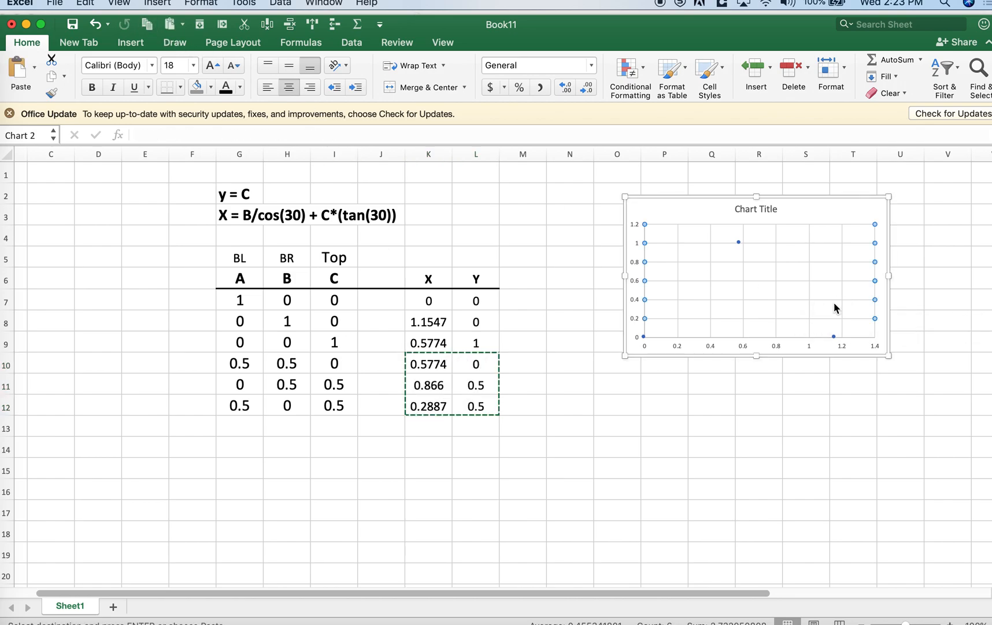
left_click(92, 7)
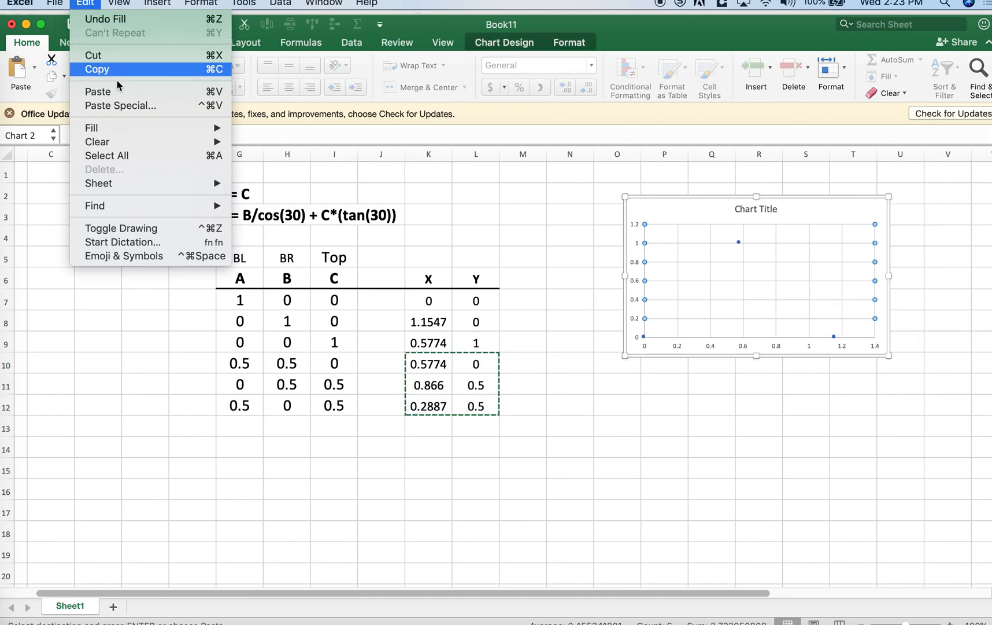
left_click(132, 104)
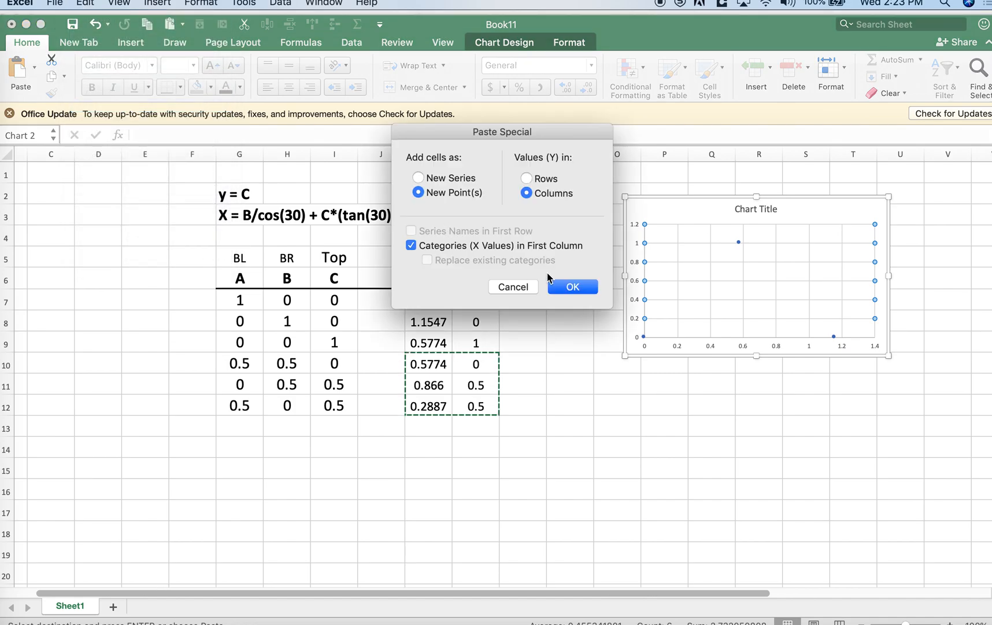
left_click(553, 288)
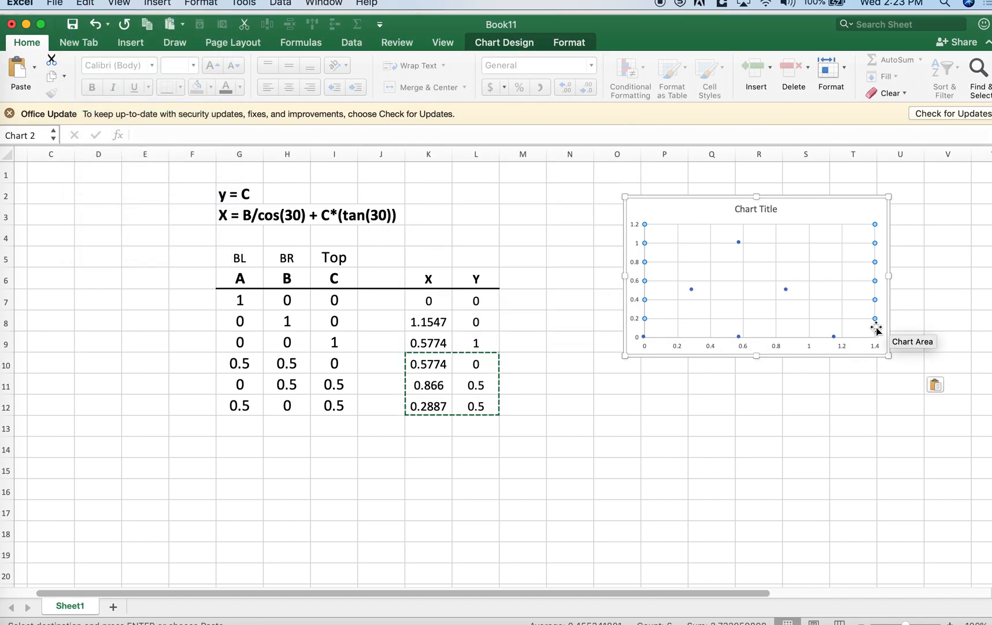
mouse_move(738, 340)
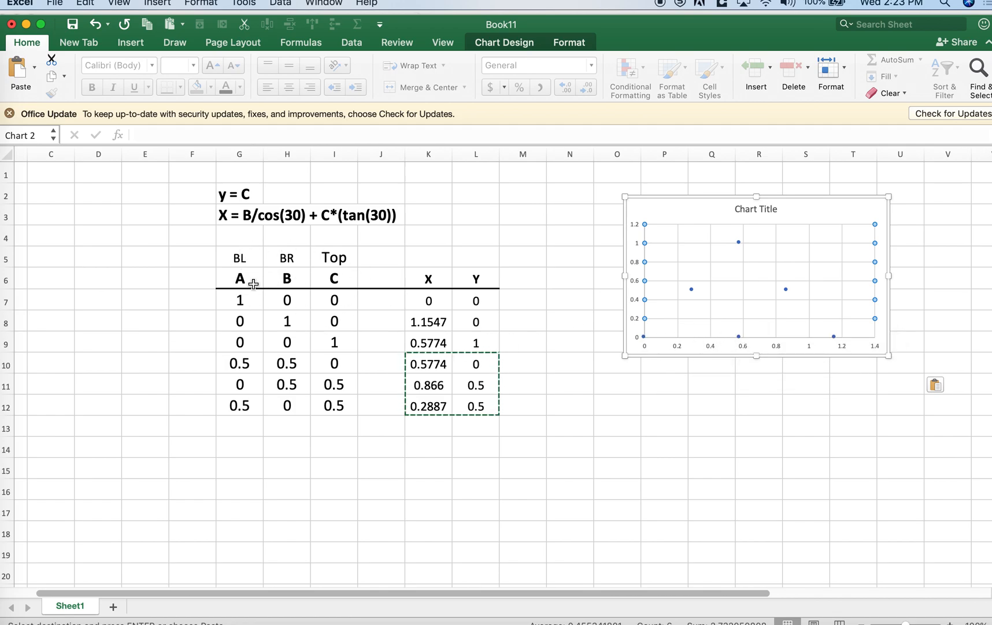
left_click(765, 404)
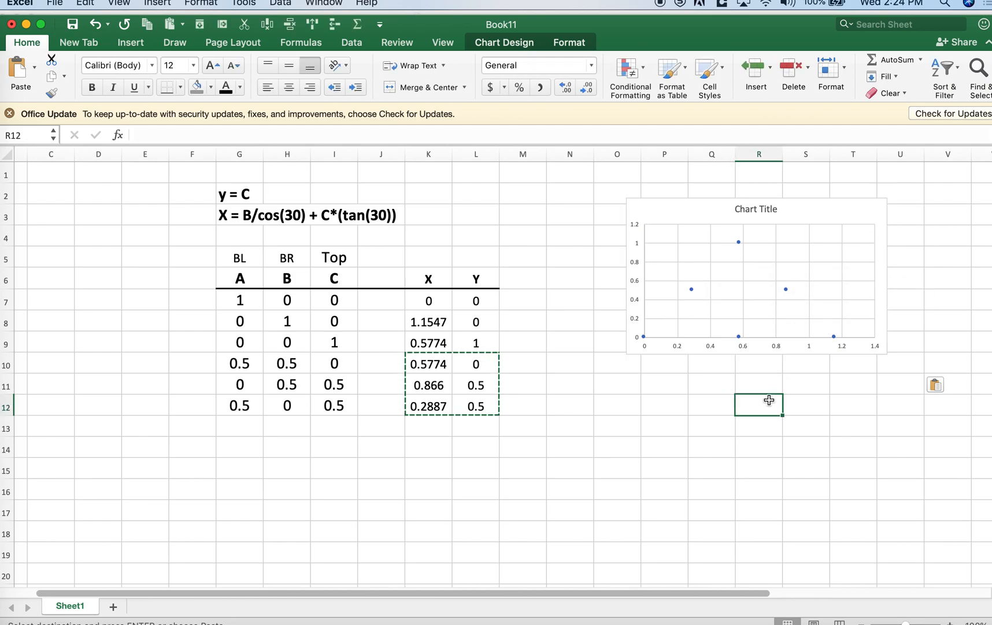
Rename the composition headers in G6:I6 to Ab, An and Or
left_click(329, 278)
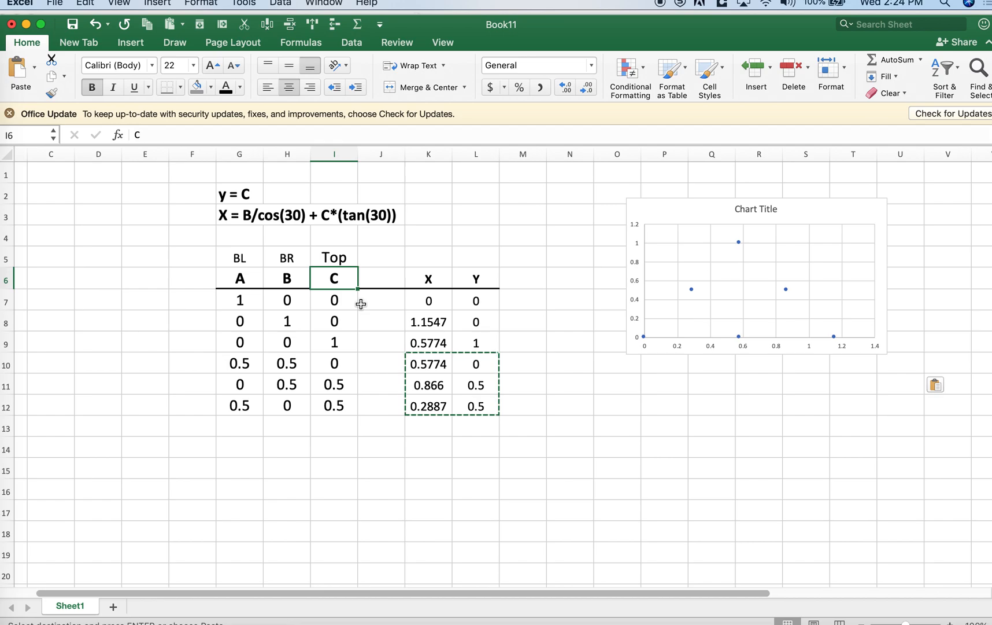
type("Or")
key("Left")
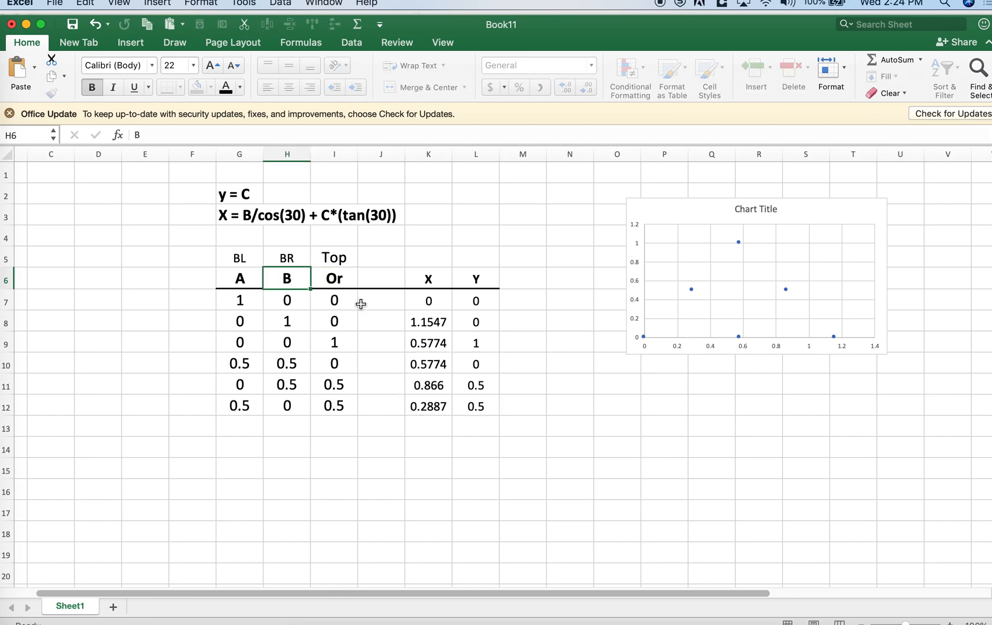
type("An")
key("Left")
type("Ab")
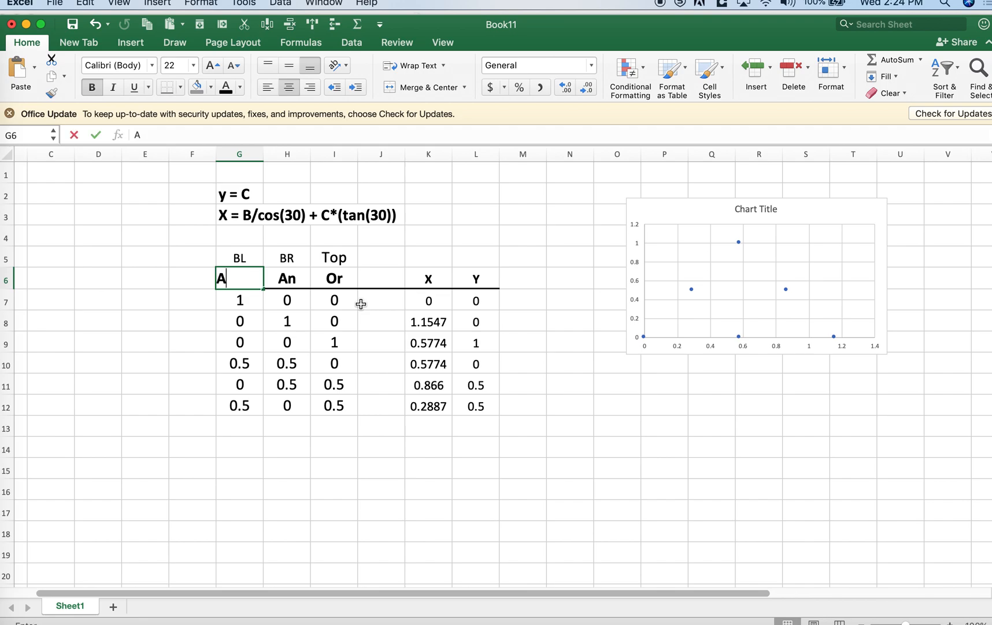
key("Return")
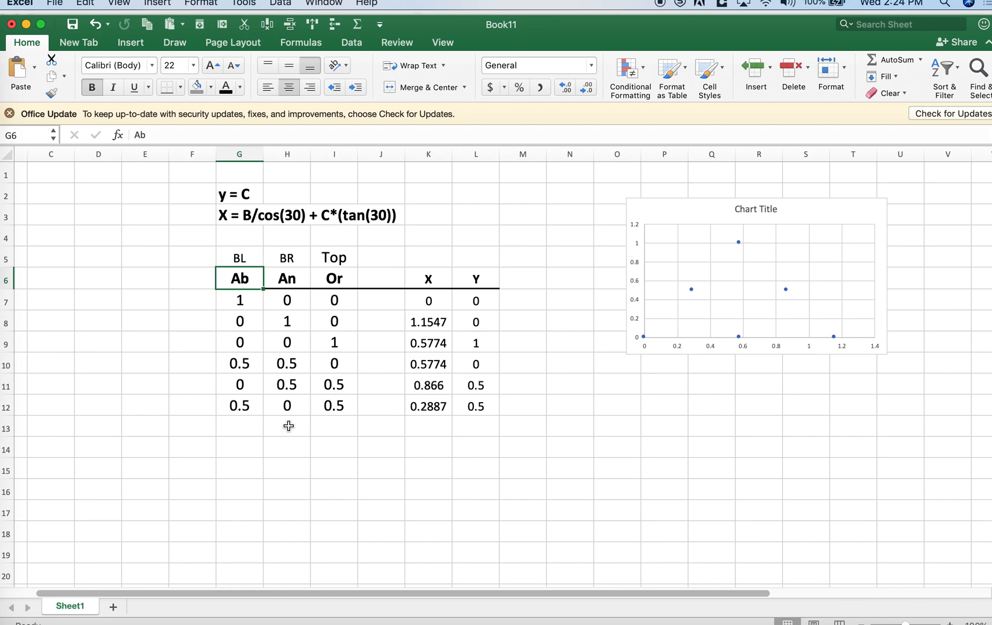
Add a composition in row 13 with Ab 0.15, An 0.8 and Or 0.05
left_click(289, 426)
type(".80")
key("Left")
type(".1")
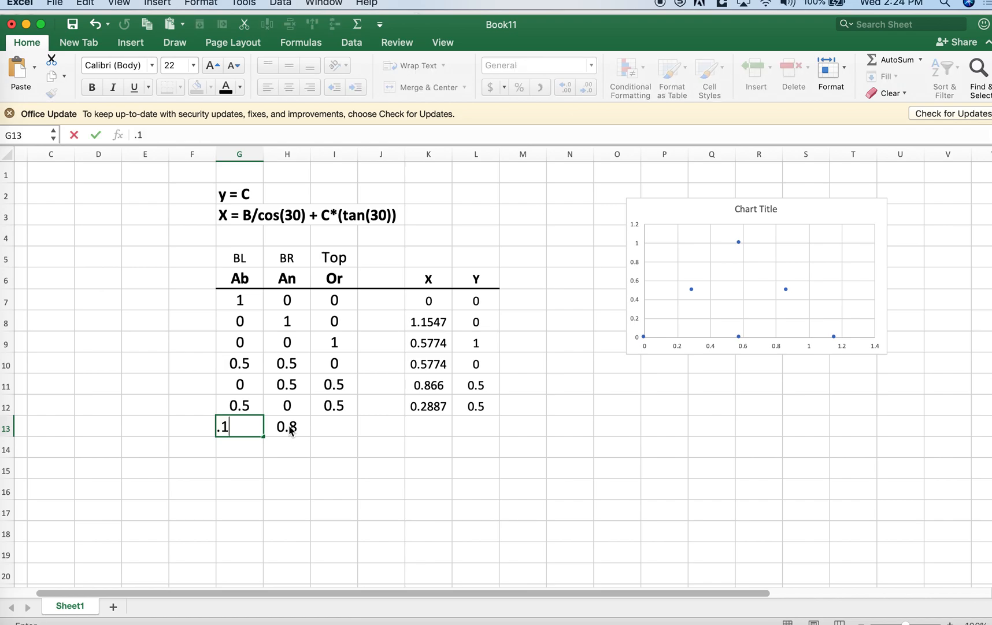
key("Right")
key("Right")
type(".0")
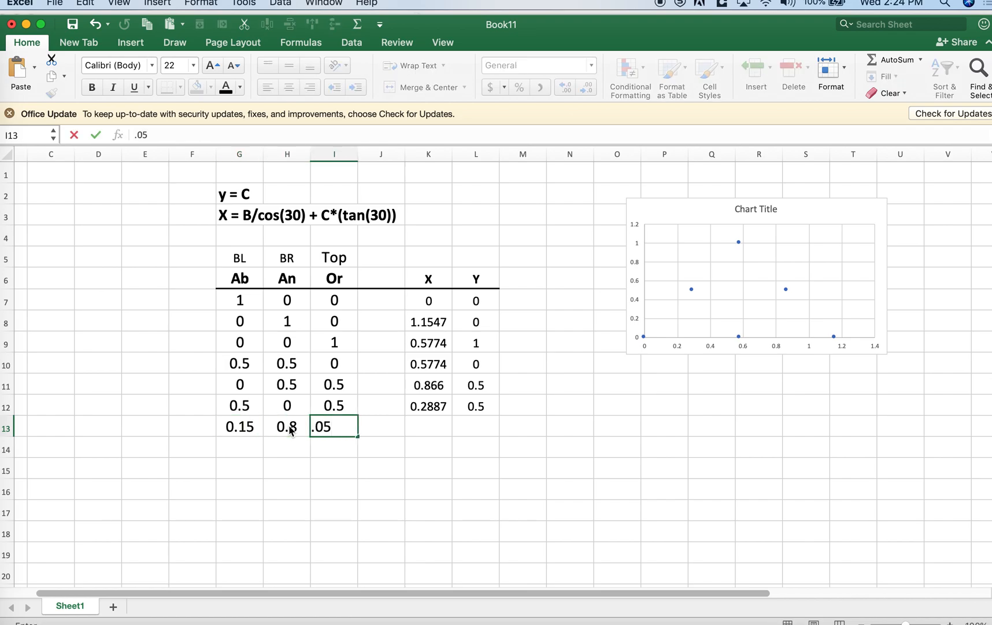
type("5")
key("ctrl+Return")
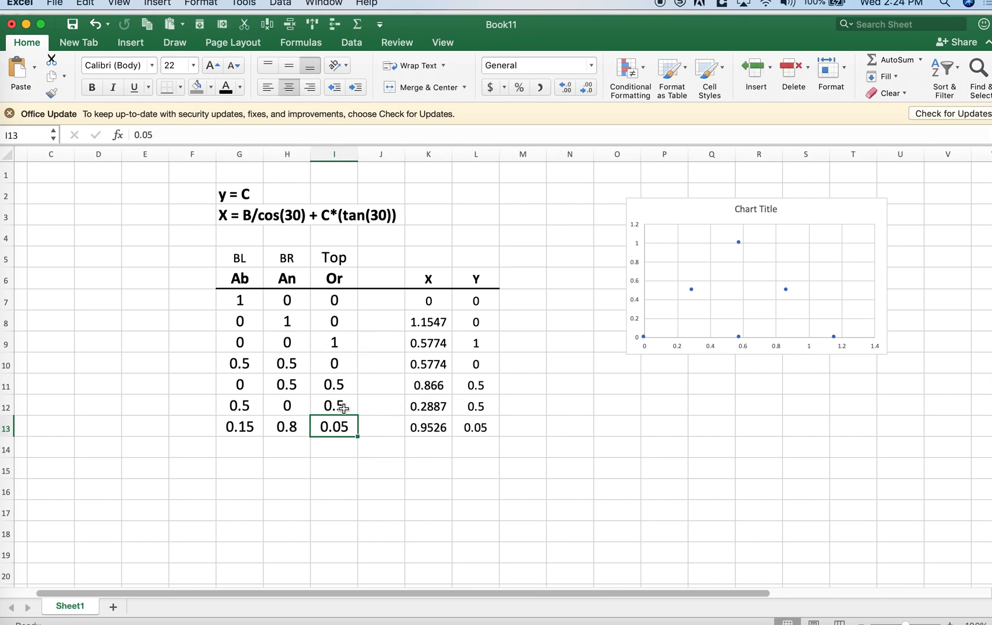
Add the row 13 coordinates in K13:L13 to the chart as a new point, with X values in the first column
left_click_drag(425, 427, 473, 426)
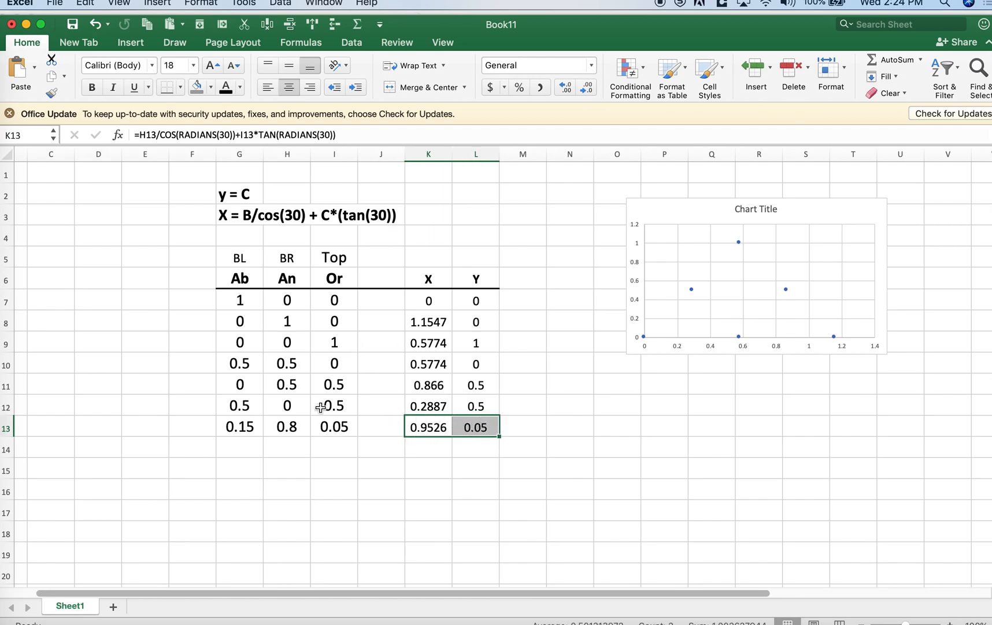
left_click_drag(233, 425, 340, 431)
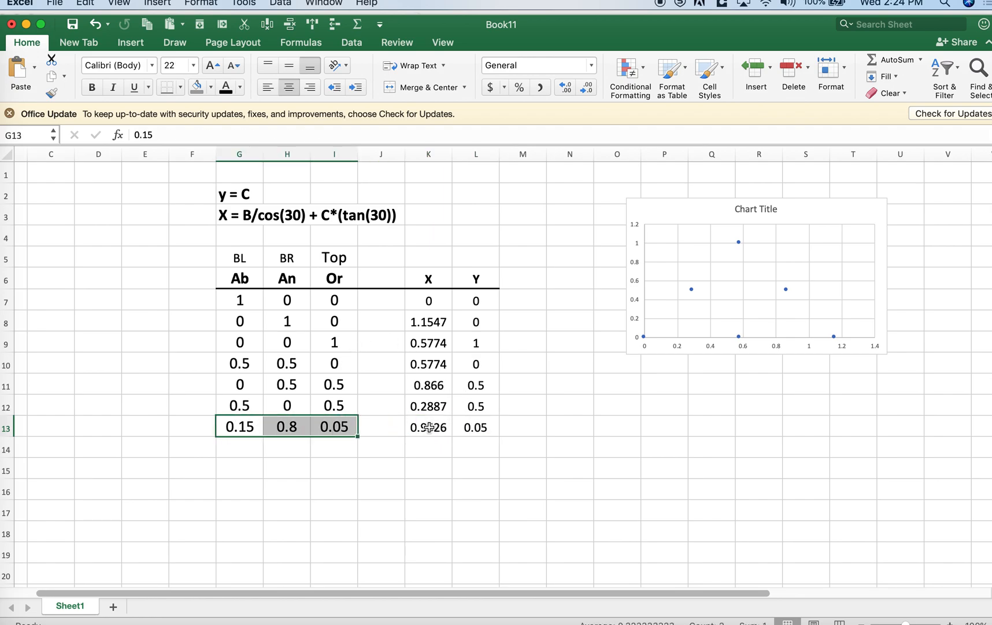
left_click_drag(429, 427, 476, 427)
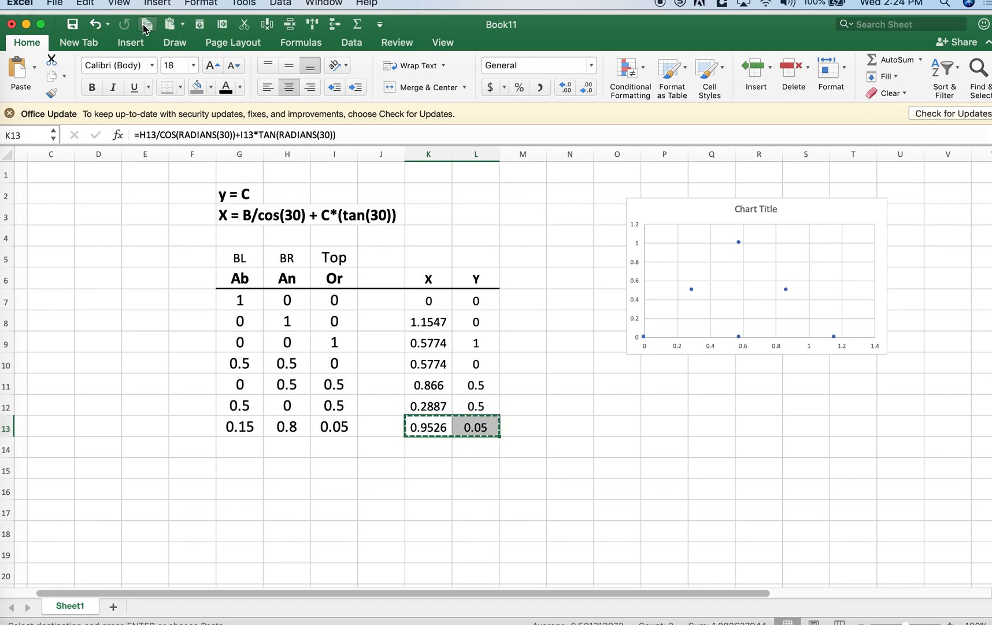
left_click(802, 254)
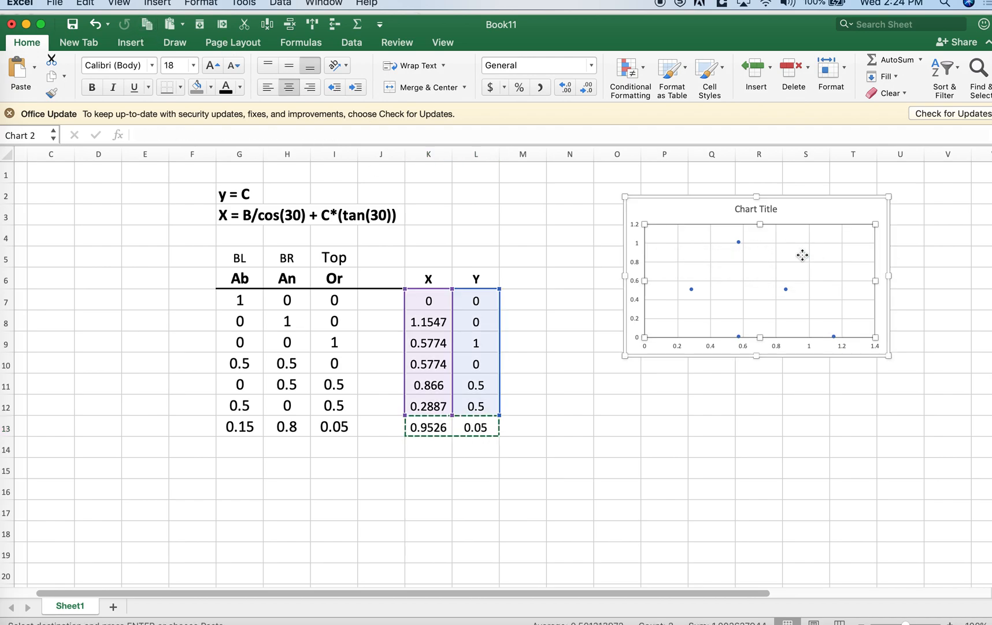
left_click(85, 7)
left_click(108, 109)
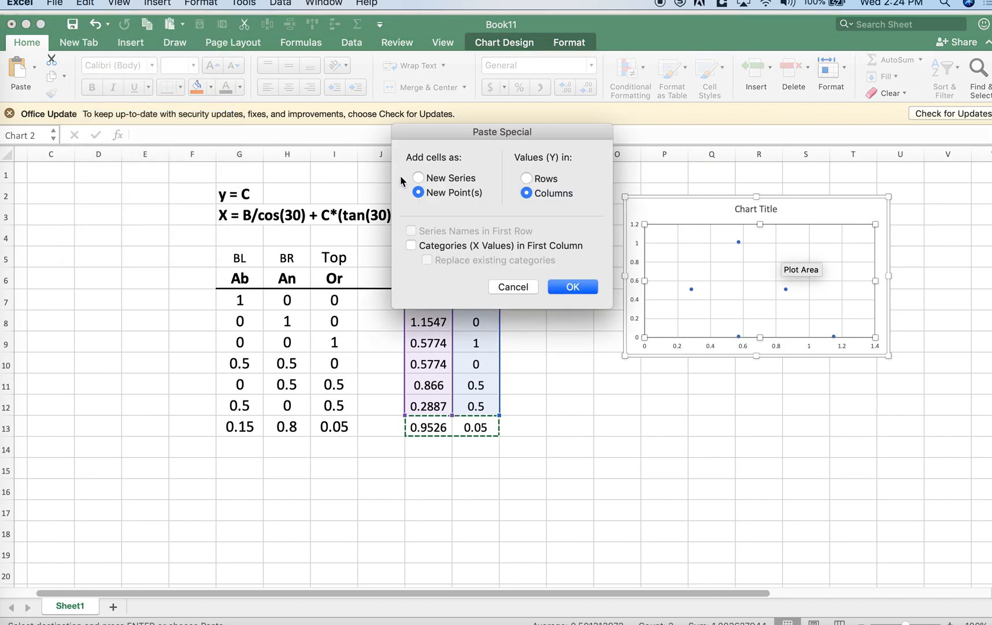
left_click(411, 246)
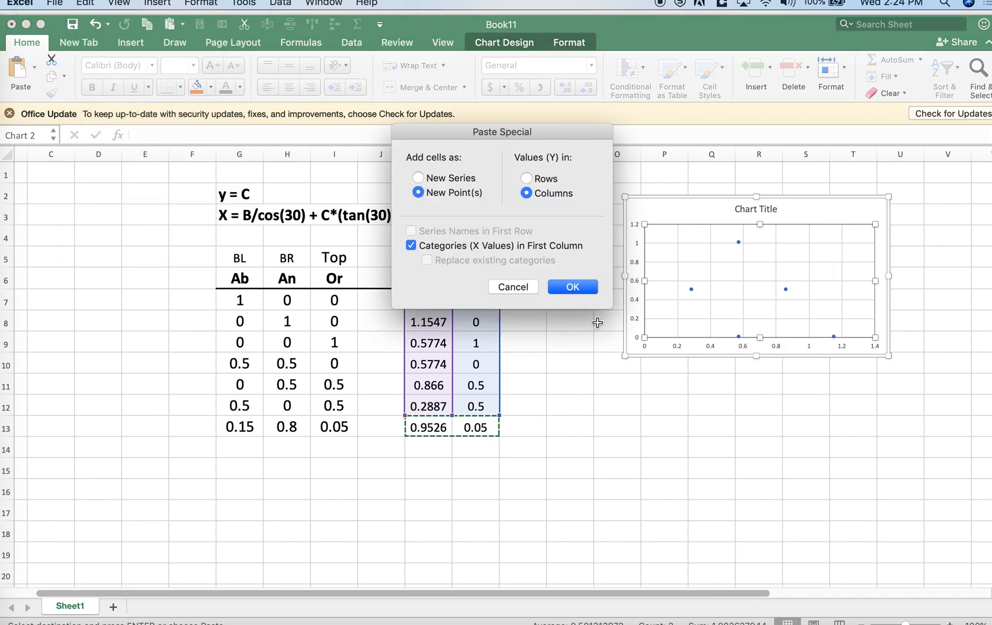
left_click(570, 287)
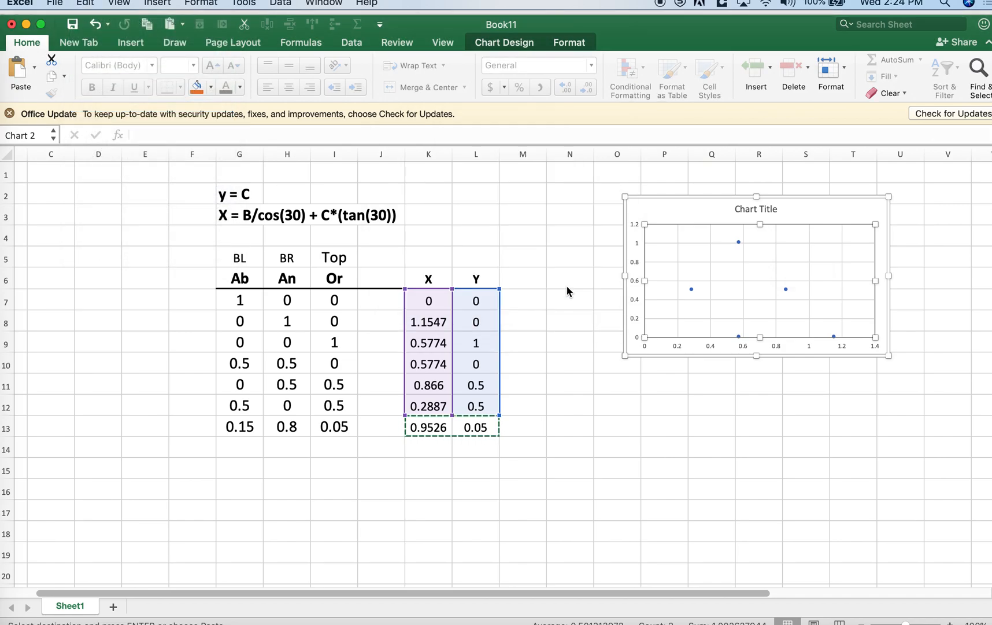
mouse_move(802, 334)
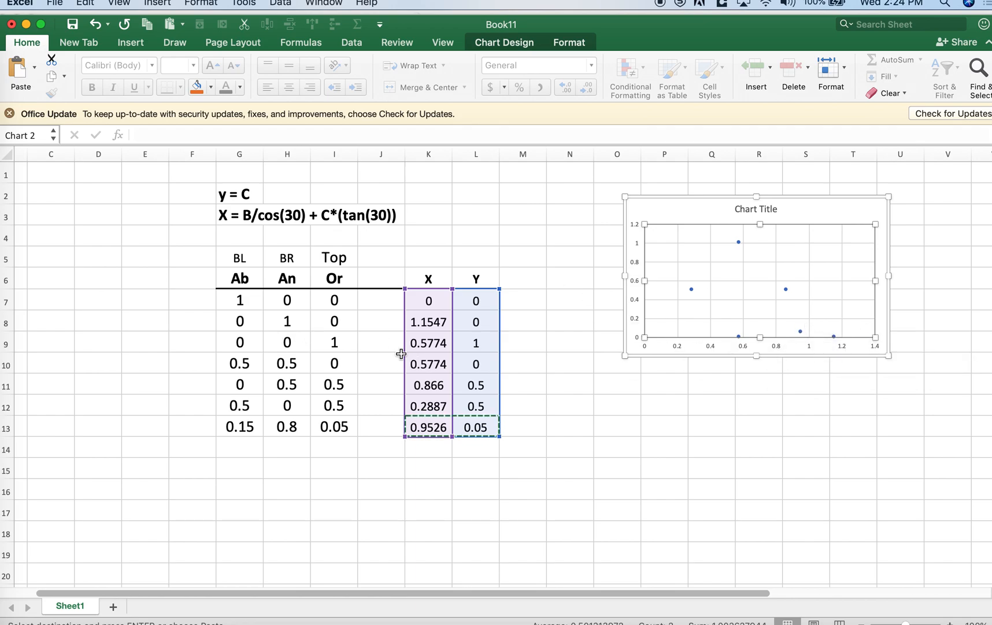
left_click(428, 342)
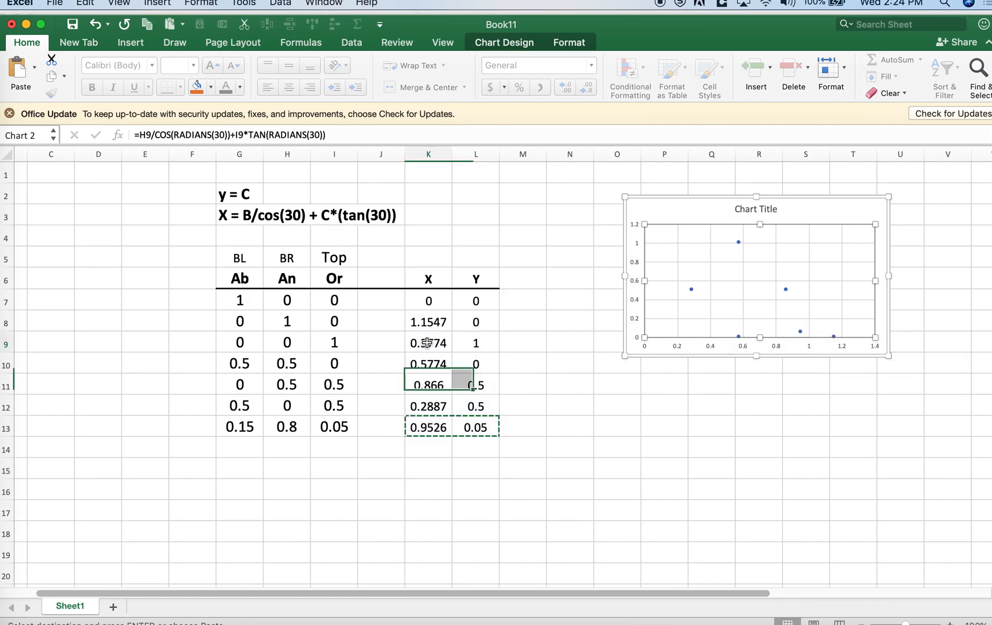
left_click(786, 289)
key("Delete")
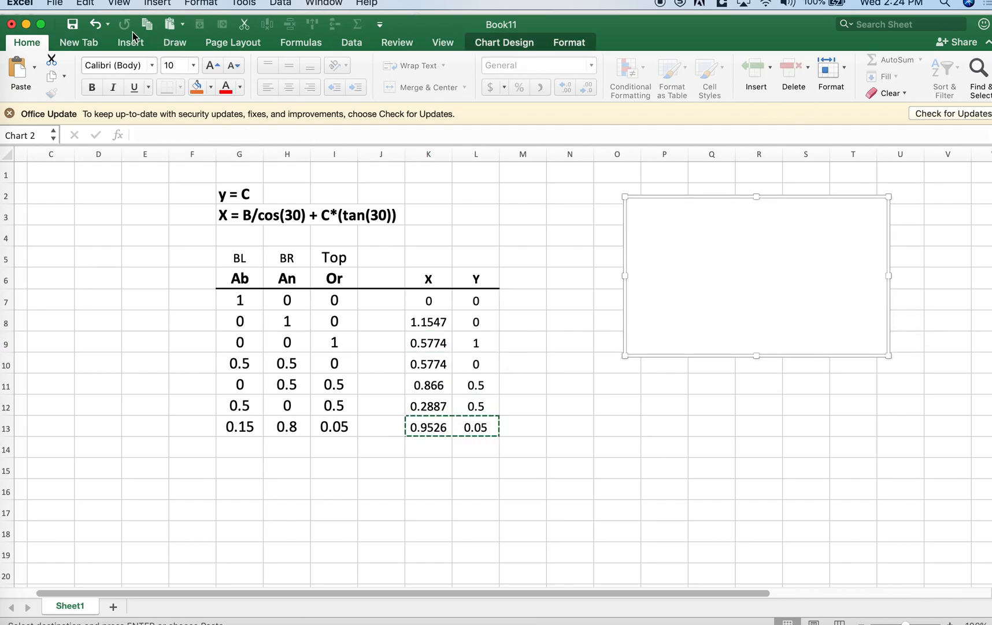
left_click(93, 25)
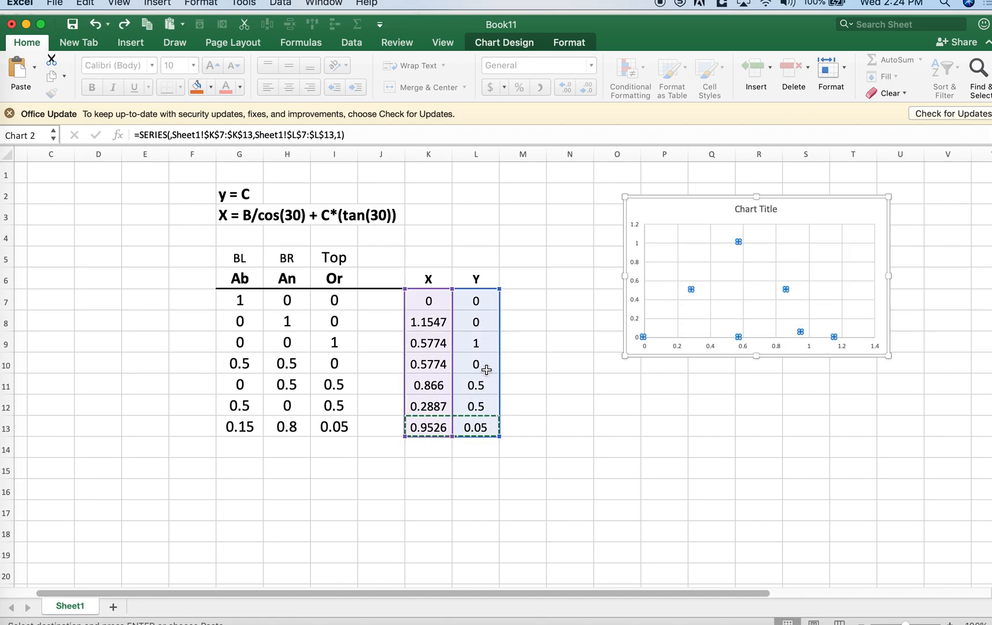
Rename the composition headers in G6:I6 to Af, Pl and Q
left_click(232, 449)
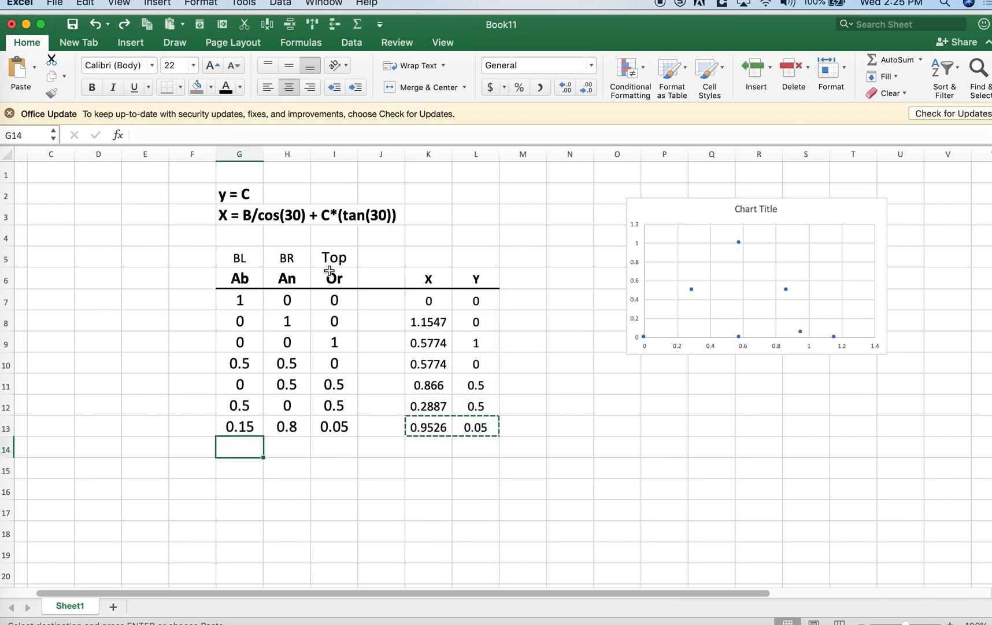
left_click(248, 279)
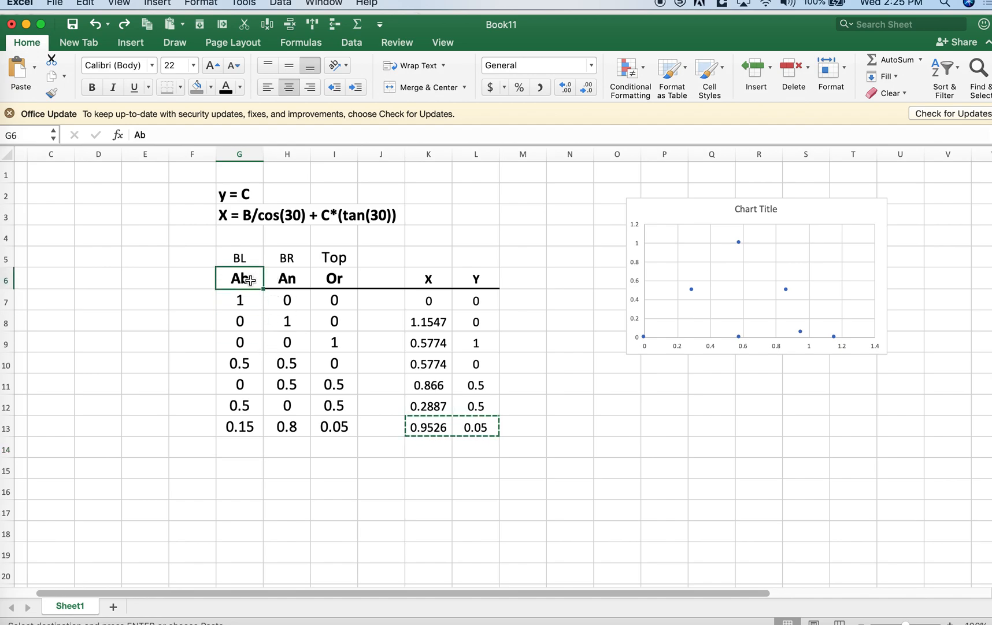
left_click(333, 278)
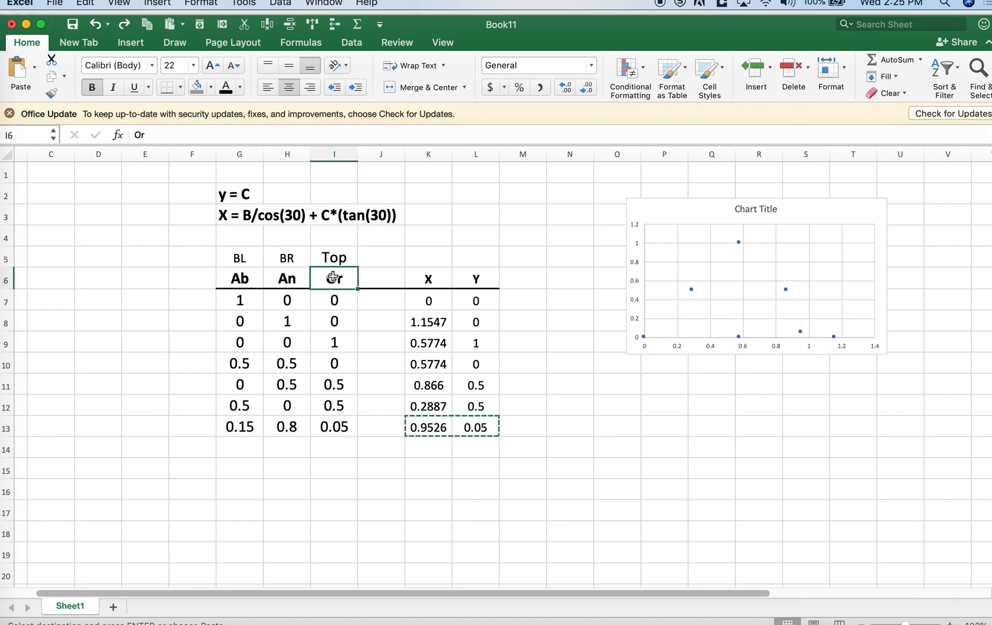
type("Q")
key("Left")
type("Pl")
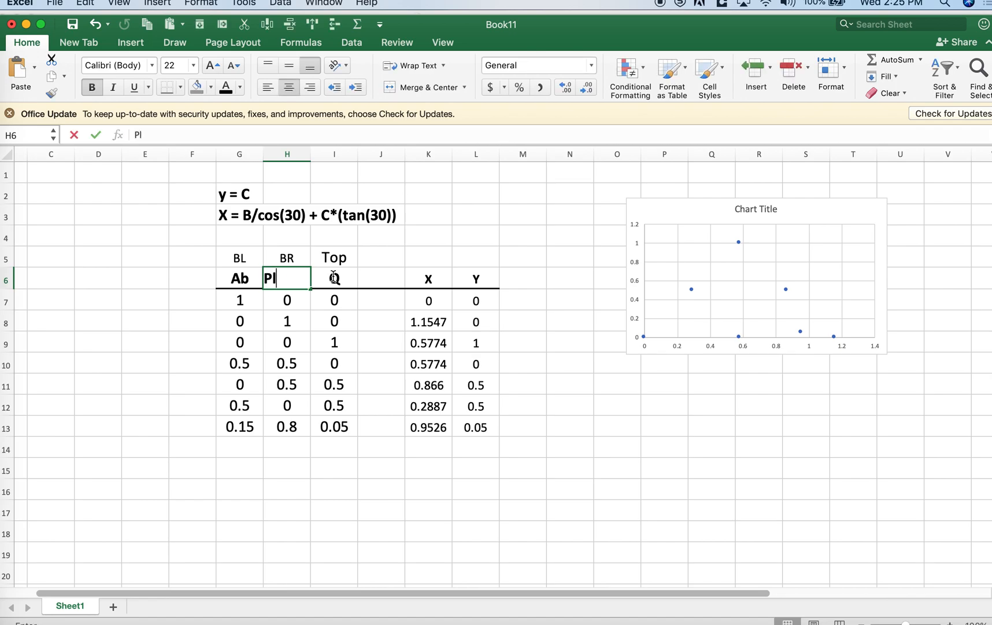
key("Left")
type("Af")
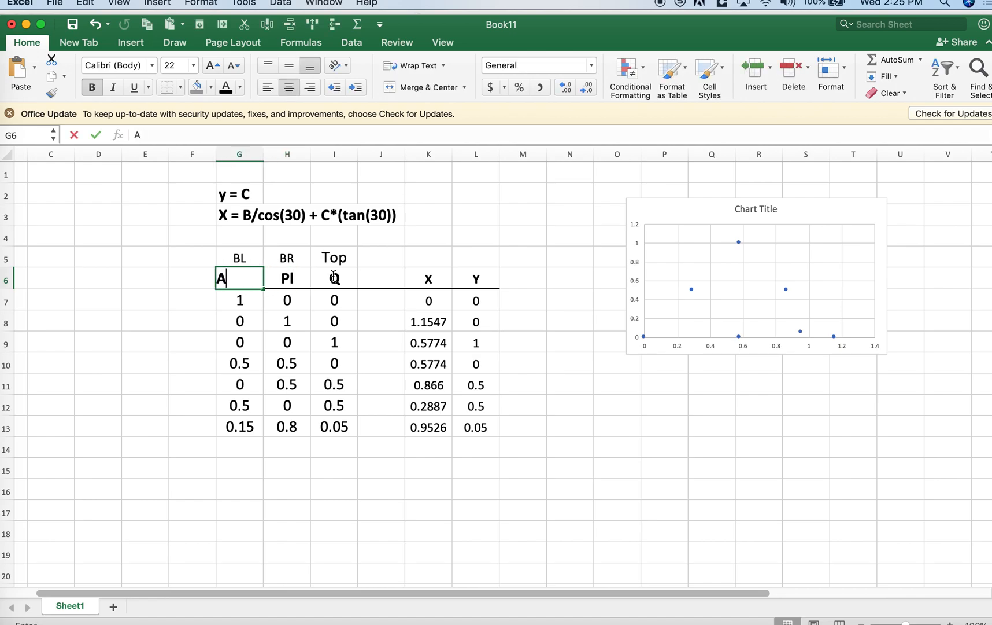
key("Return")
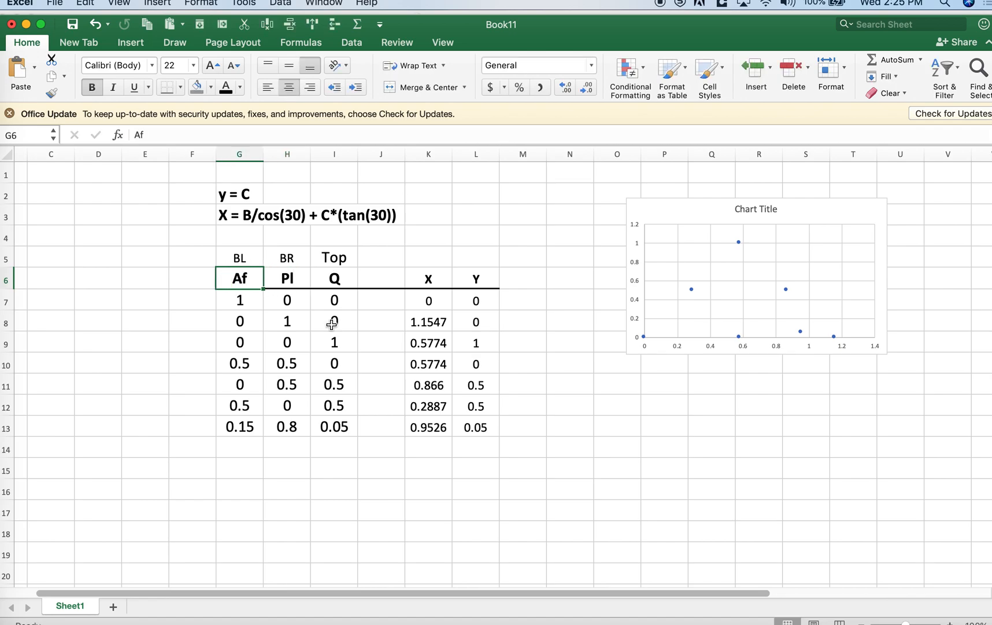
Add a composition in row 14 with Af 0.3, Pl 0.2 and Q 0.5
left_click(237, 447)
left_click(338, 448)
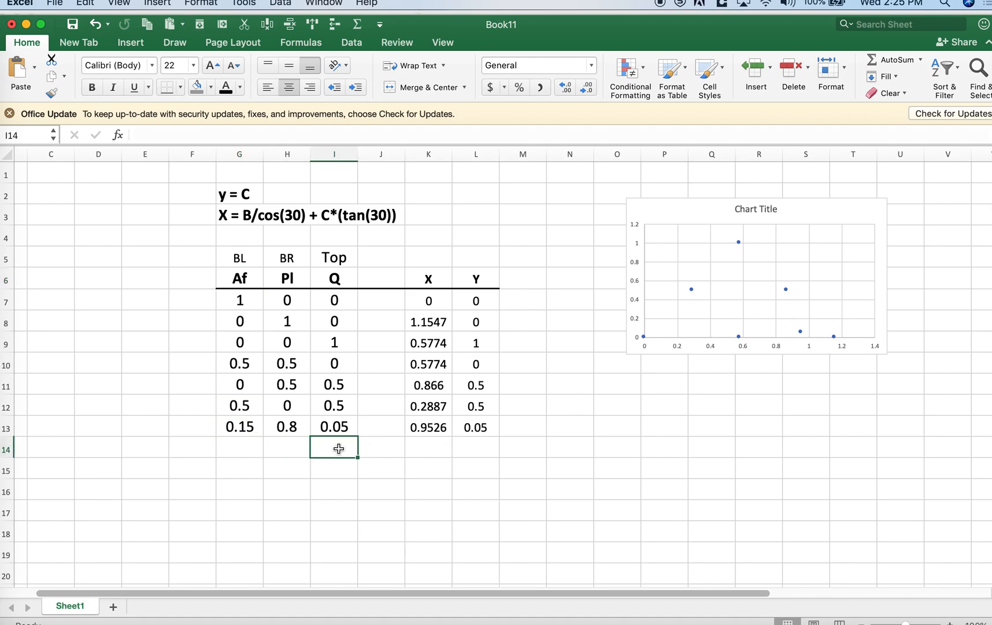
type(".5")
key("Left")
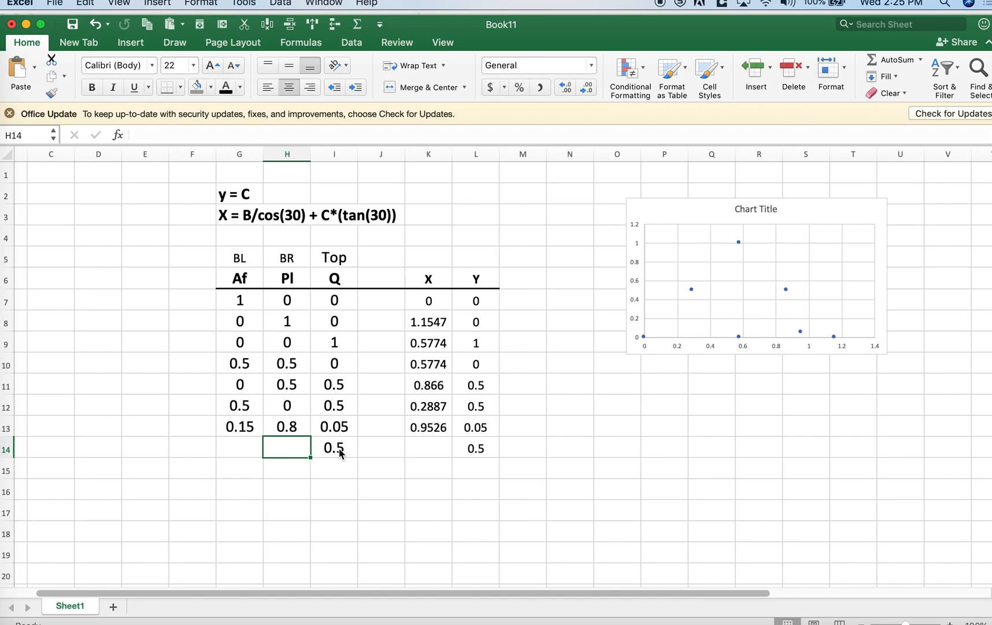
type(".2")
key("Left")
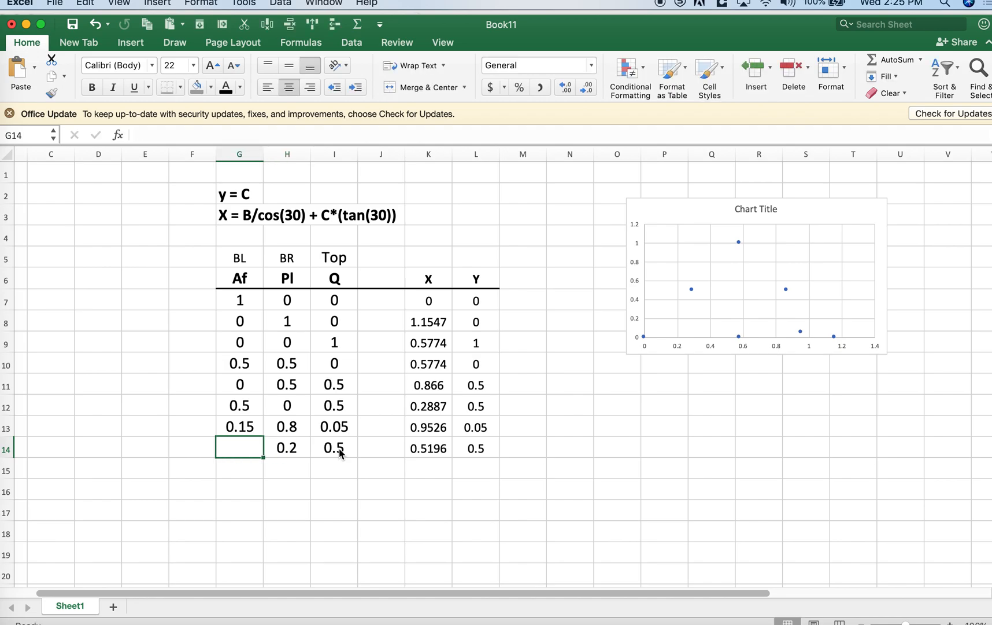
type(".3")
key("ctrl+Return")
Add the row 14 coordinates in K14:L14 to the chart as a new point, with X values in the first column
left_click_drag(419, 439, 471, 448)
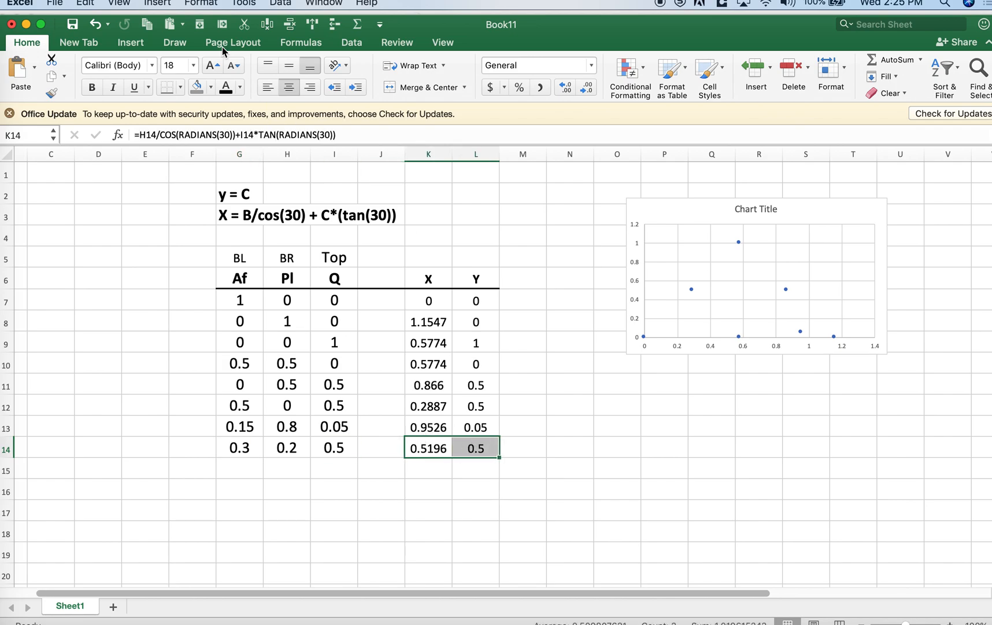
left_click(148, 26)
left_click(751, 307)
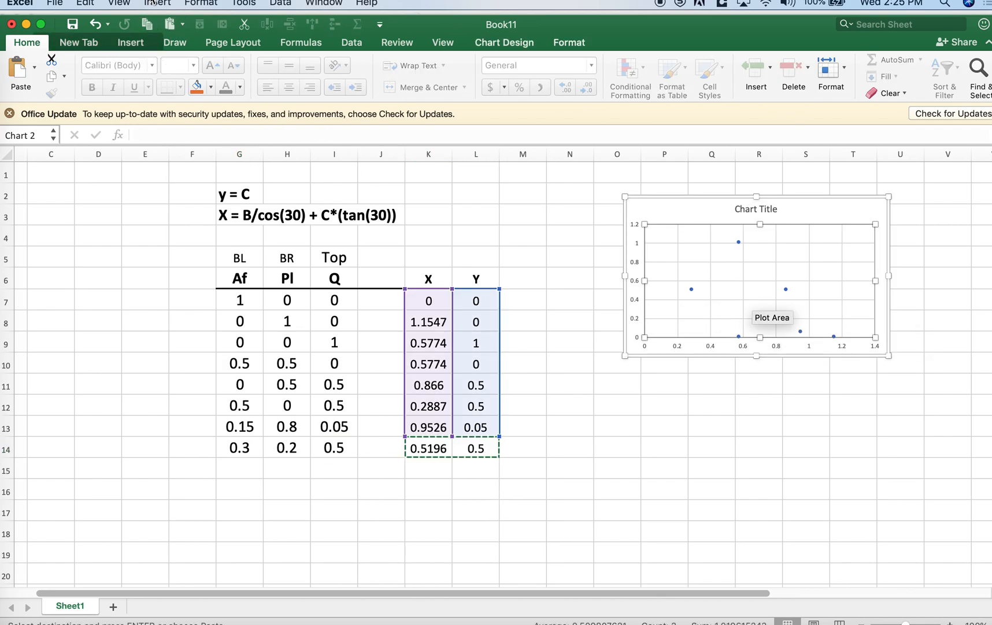
left_click(86, 6)
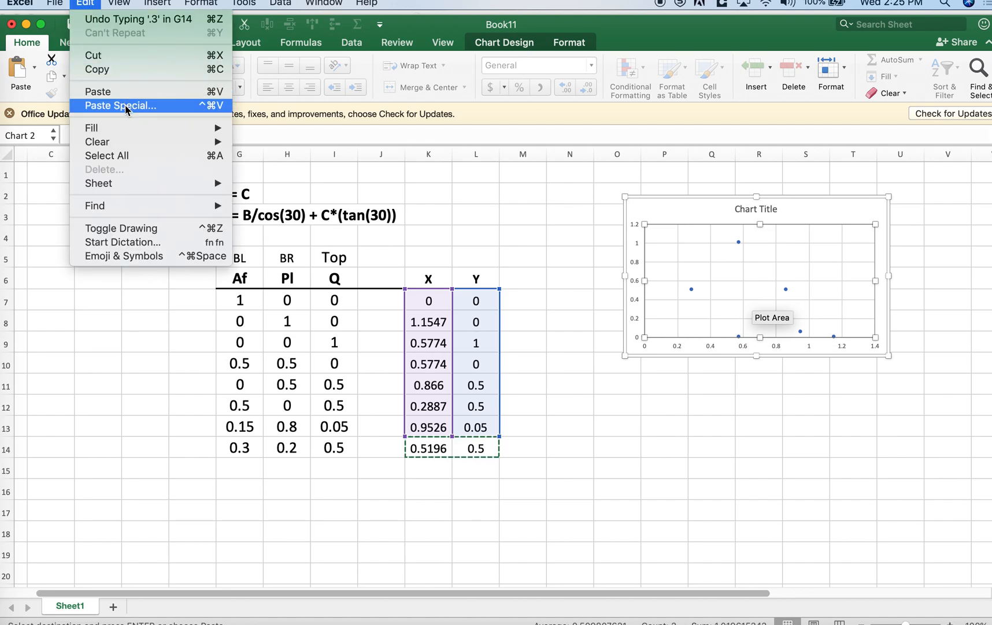
left_click(130, 106)
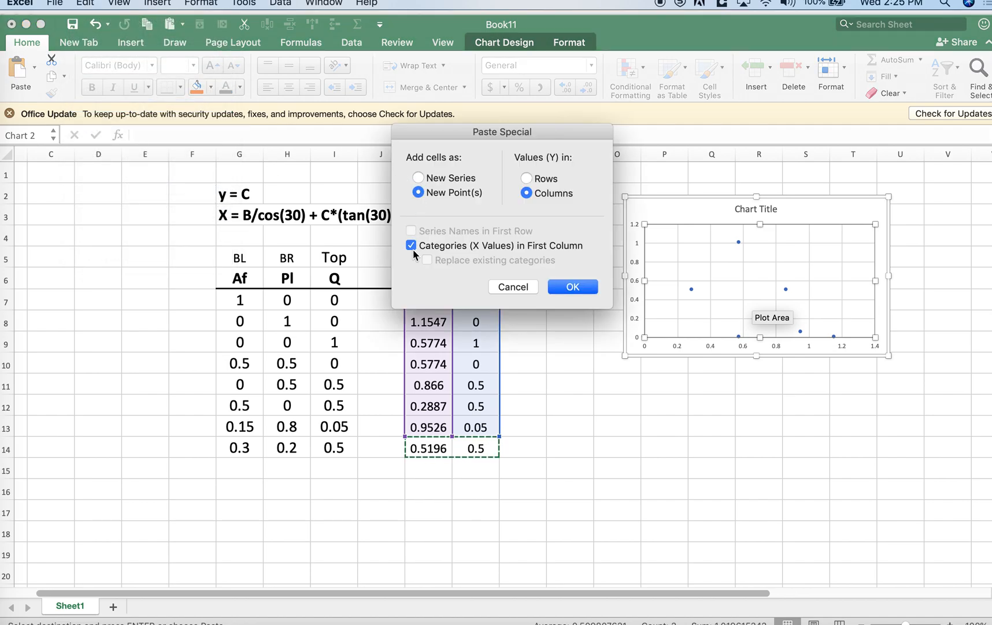
left_click(560, 286)
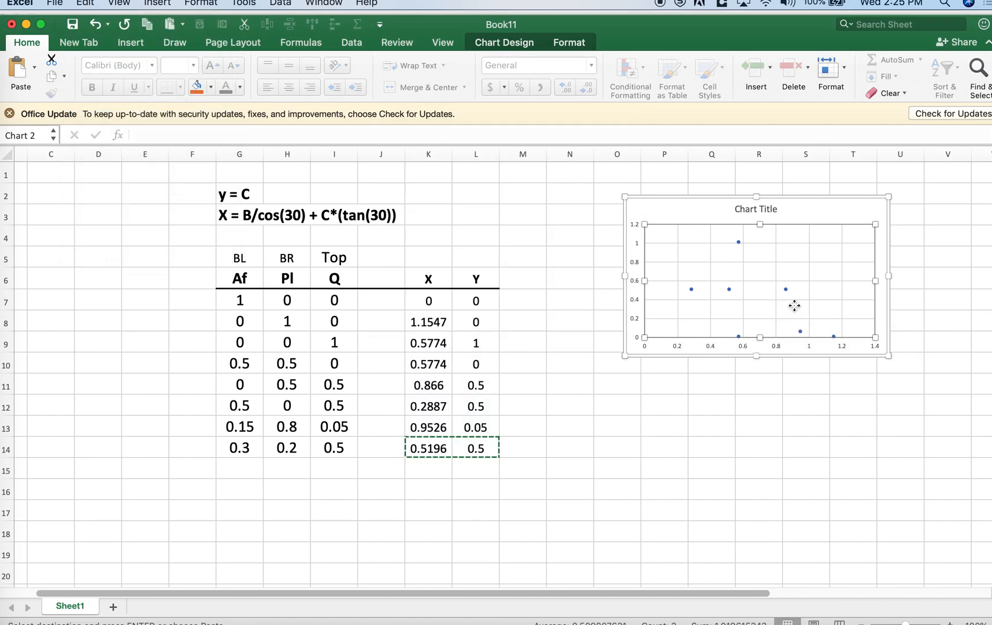
left_click(734, 291)
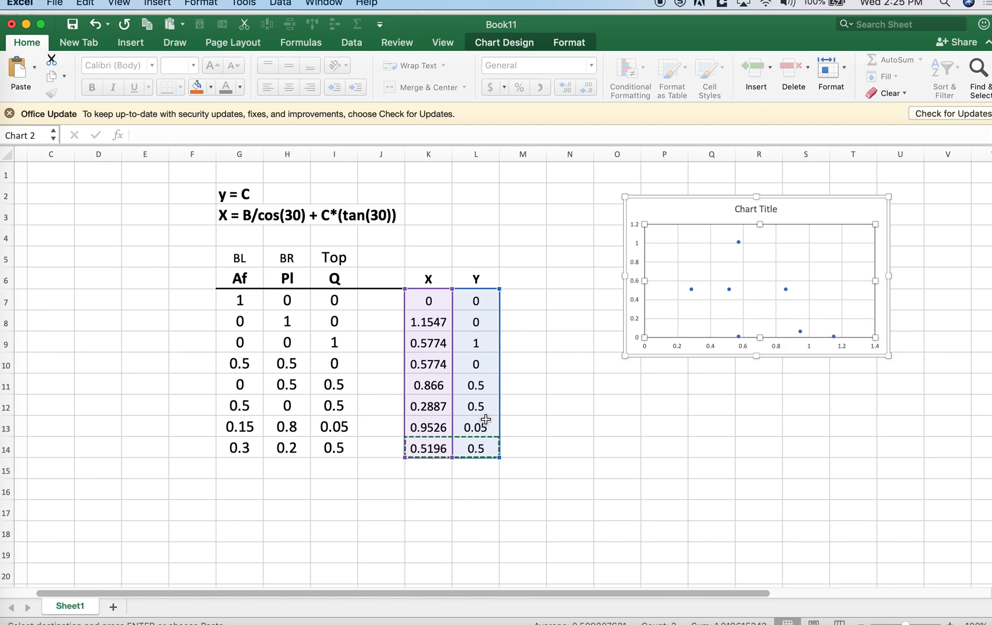
Rename the composition headers in G6:I6 to A, B and C
left_click(247, 279)
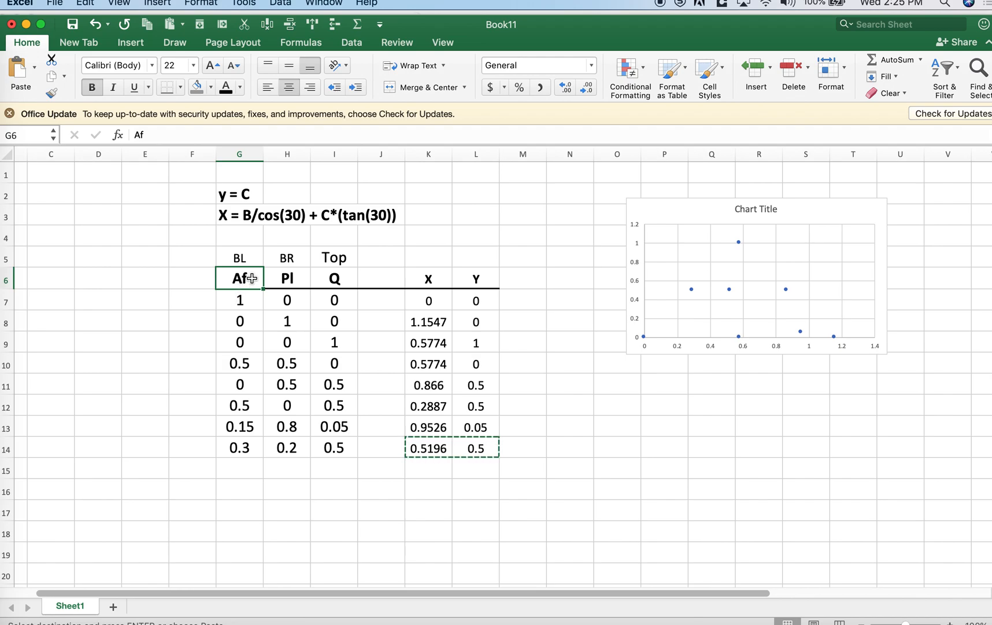
type("A")
key("Tab")
type("B")
key("Tab")
type("C")
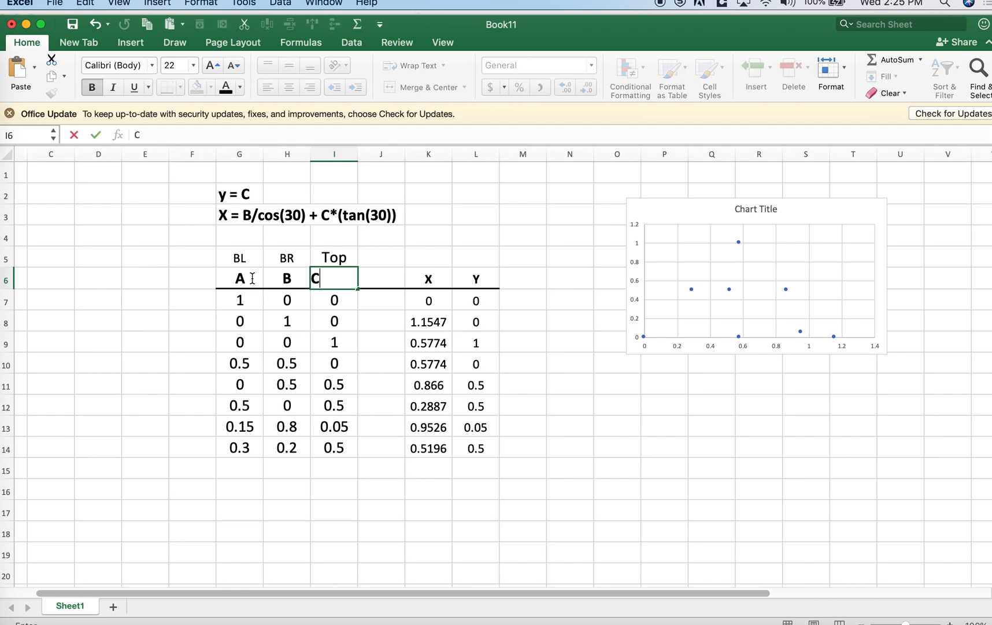
key("ctrl+Return")
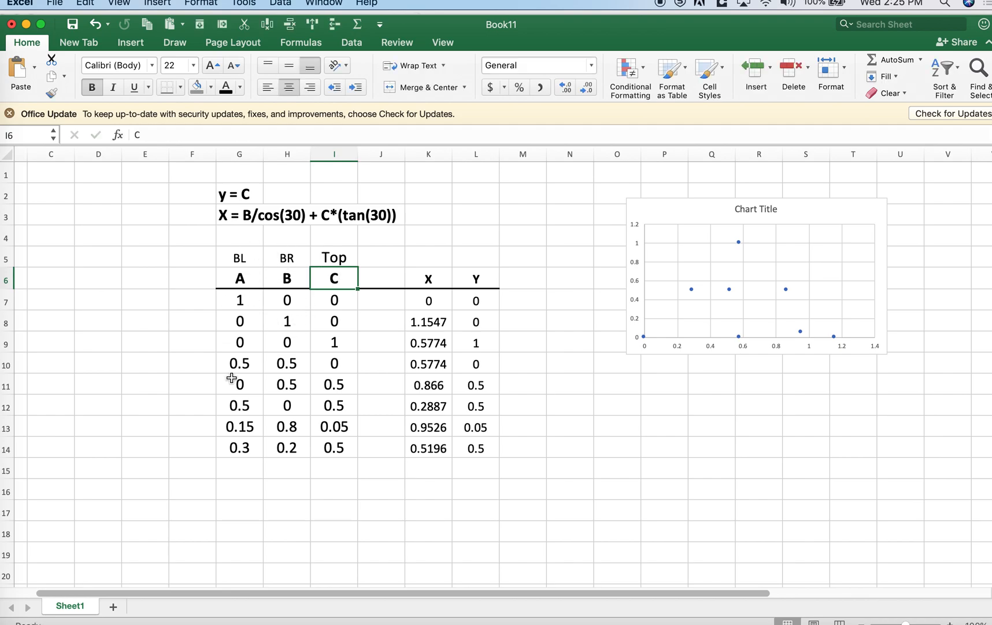